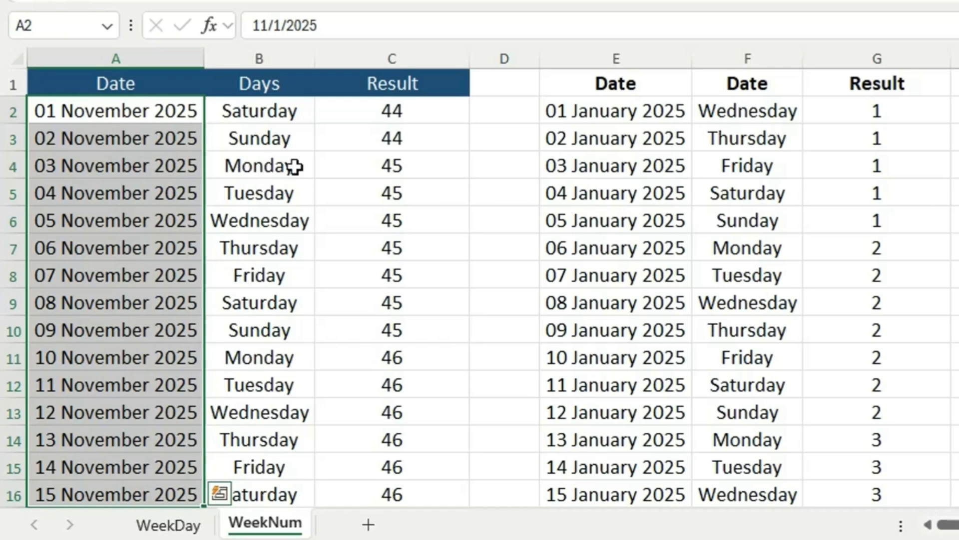
pyautogui.click(322, 164)
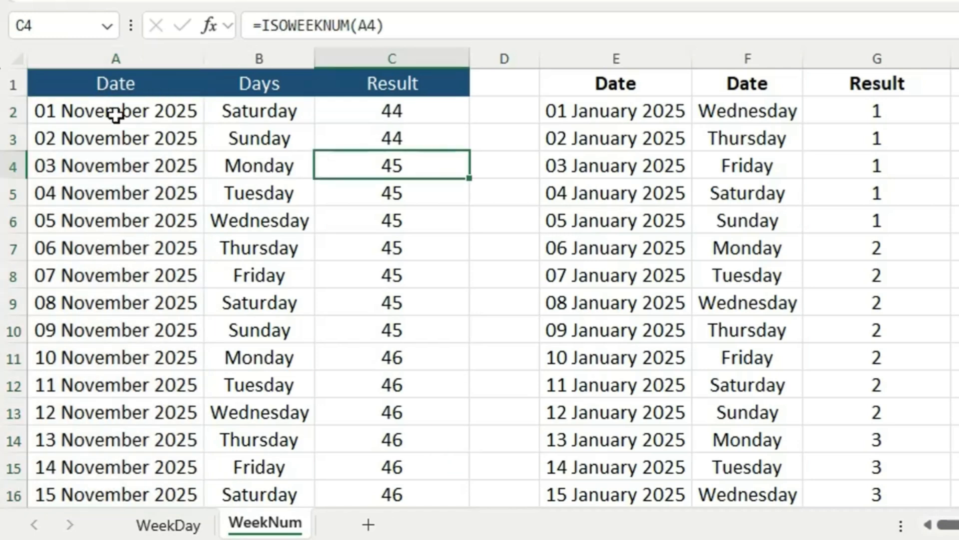
pyautogui.moveTo(105, 90); pyautogui.dragTo(944, 480)
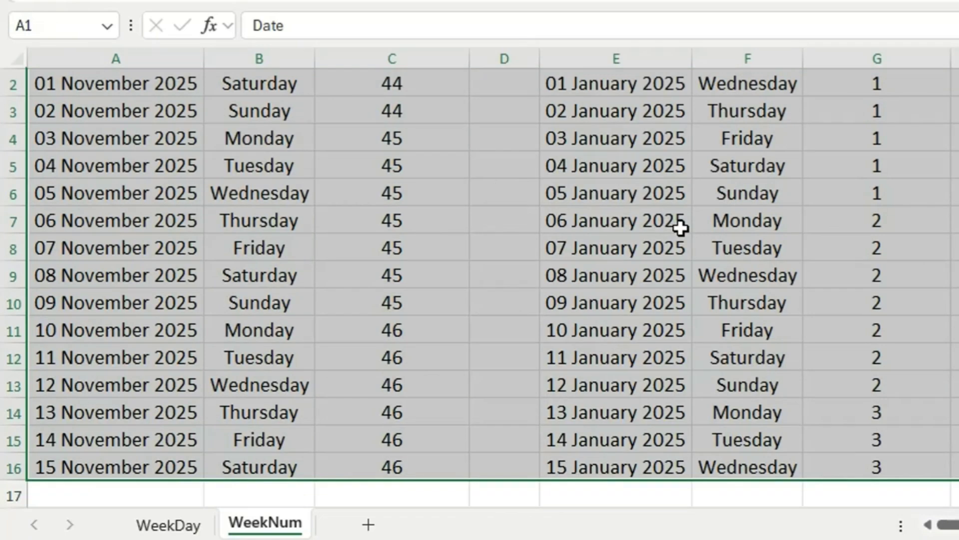
pyautogui.scroll(1, 680, 227)
pyautogui.click(957, 220)
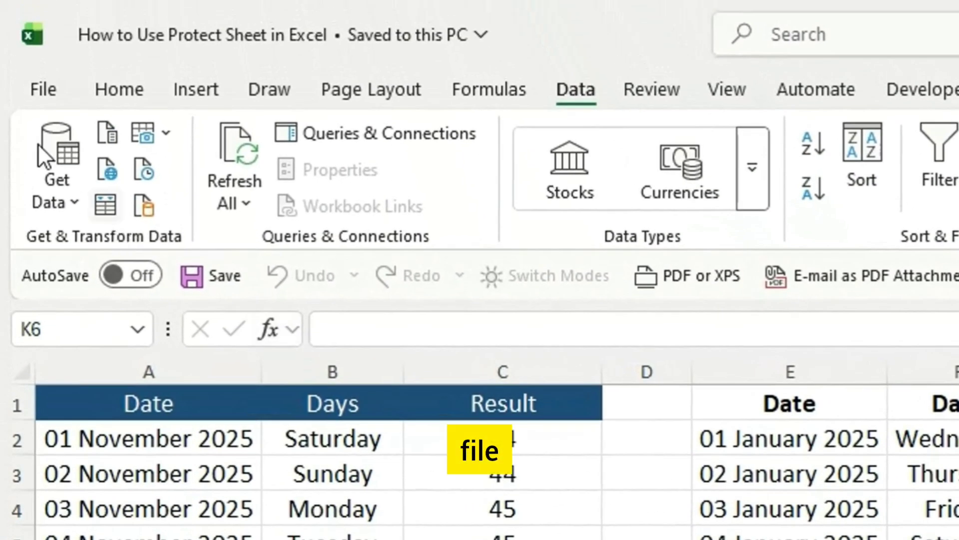
# Step: Examine the workbook protection options in the file information view, including Protect Current Sheet, and return to the worksheet
pyautogui.click(35, 92)
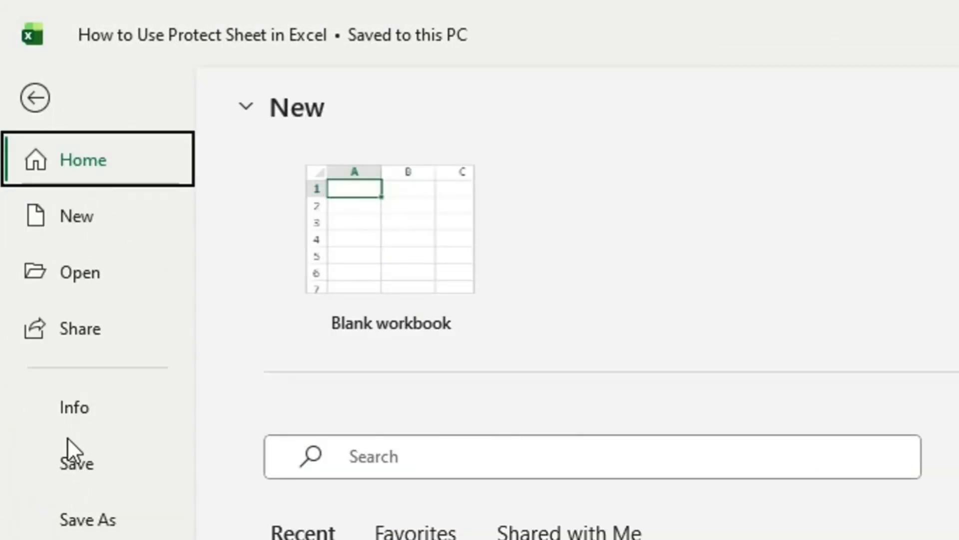
pyautogui.click(75, 412)
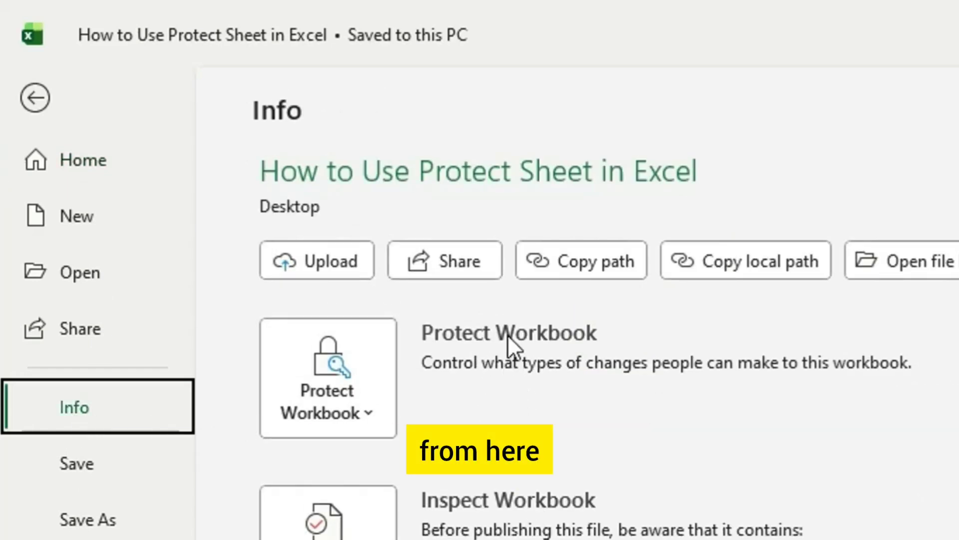
pyautogui.click(365, 412)
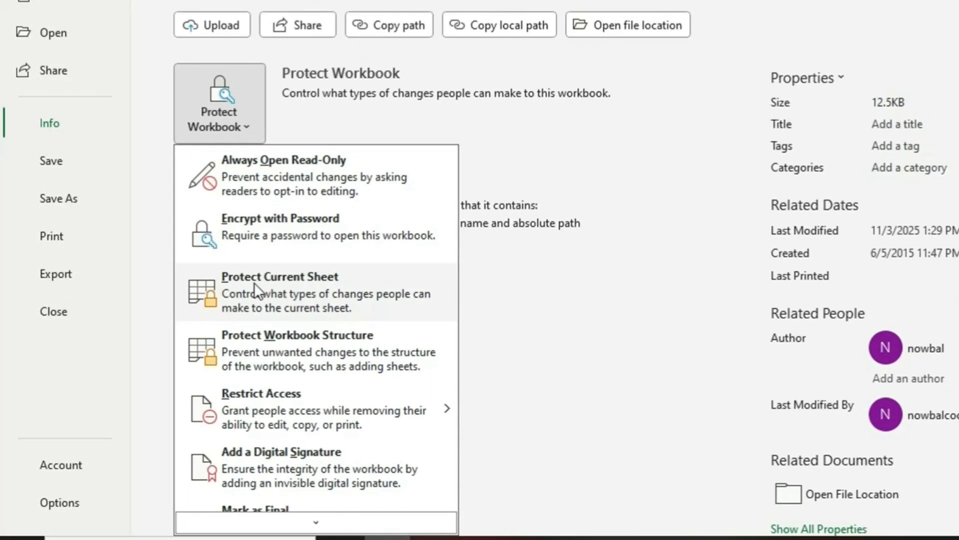
pyautogui.click(580, 173)
pyautogui.click(618, 168)
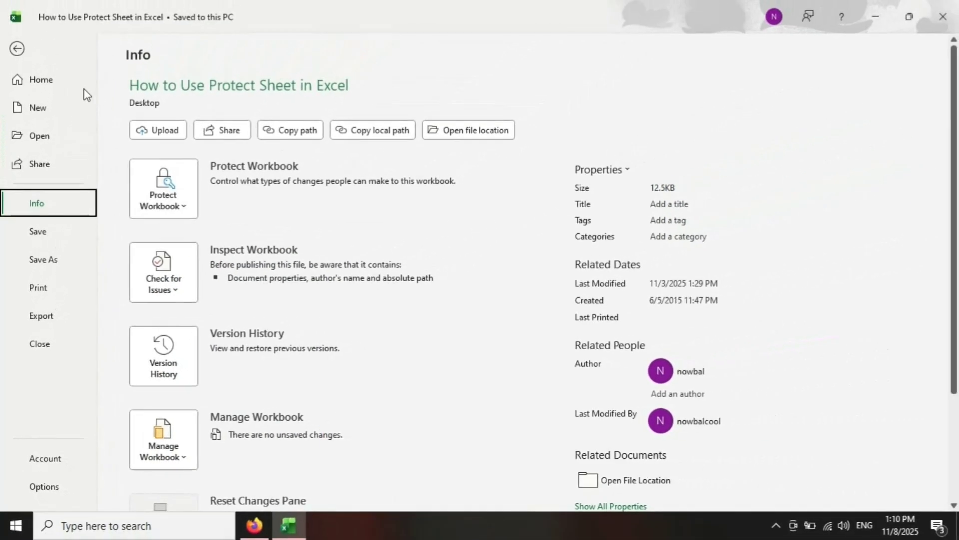
pyautogui.click(18, 48)
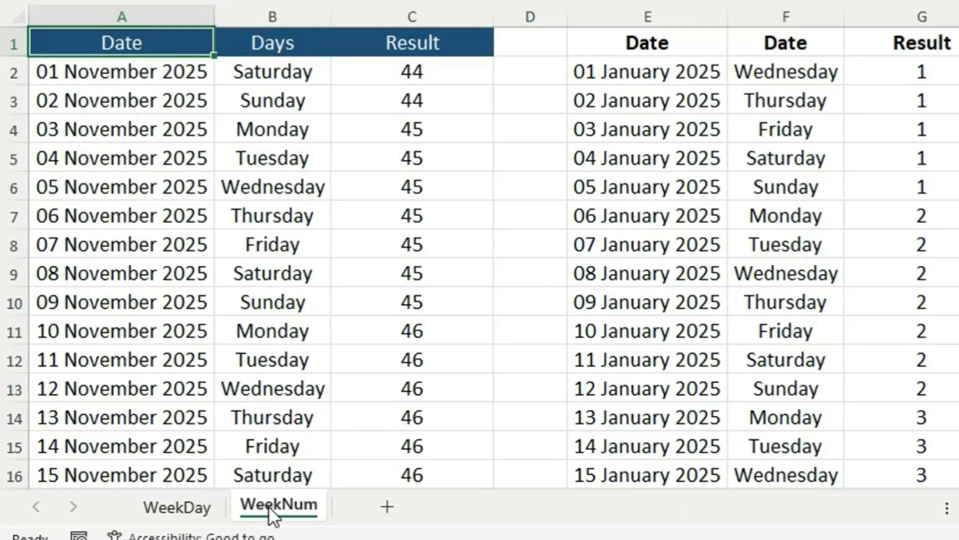
# Step: Examine where the Protect Sheet command is offered: for the WeekNum sheet, among the cell Format options, and in the review tools
pyautogui.rightClick(270, 505)
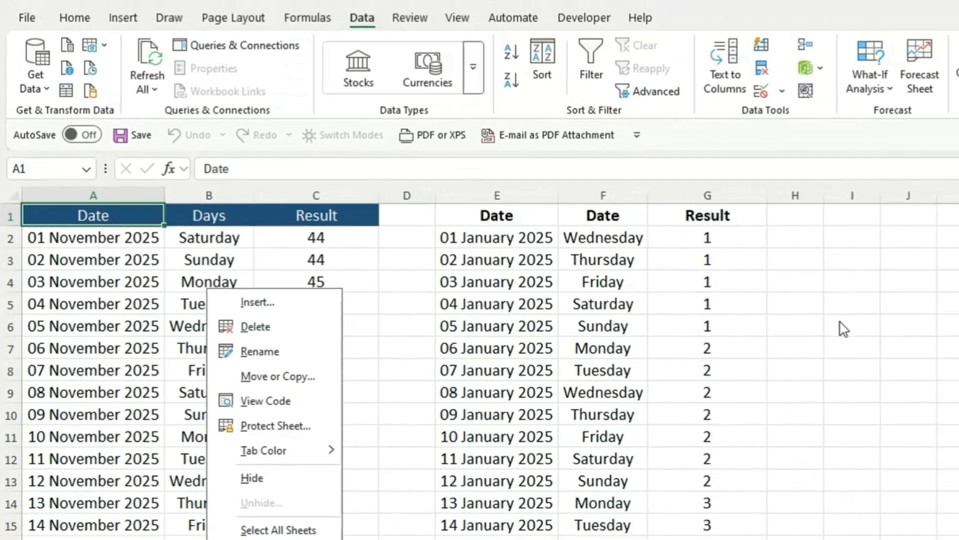
pyautogui.click(840, 327)
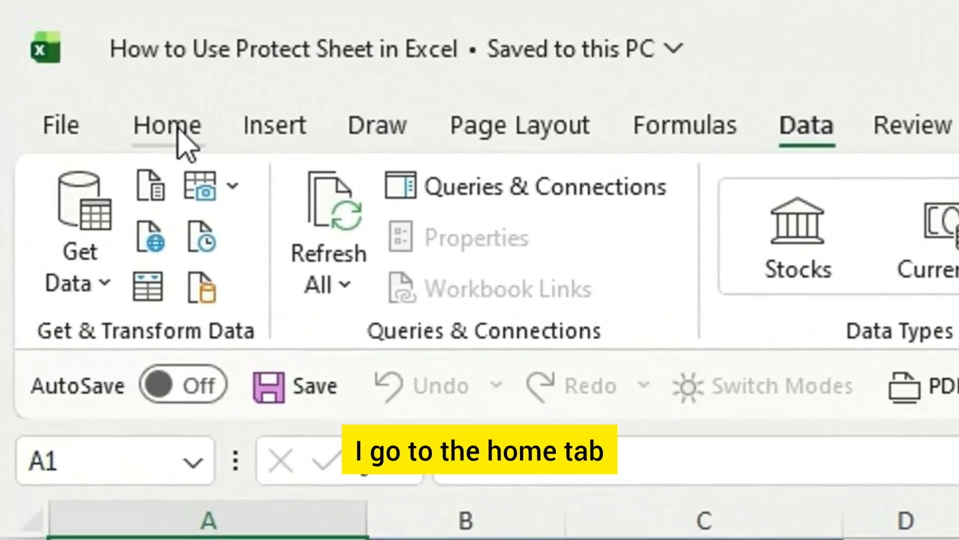
pyautogui.click(178, 129)
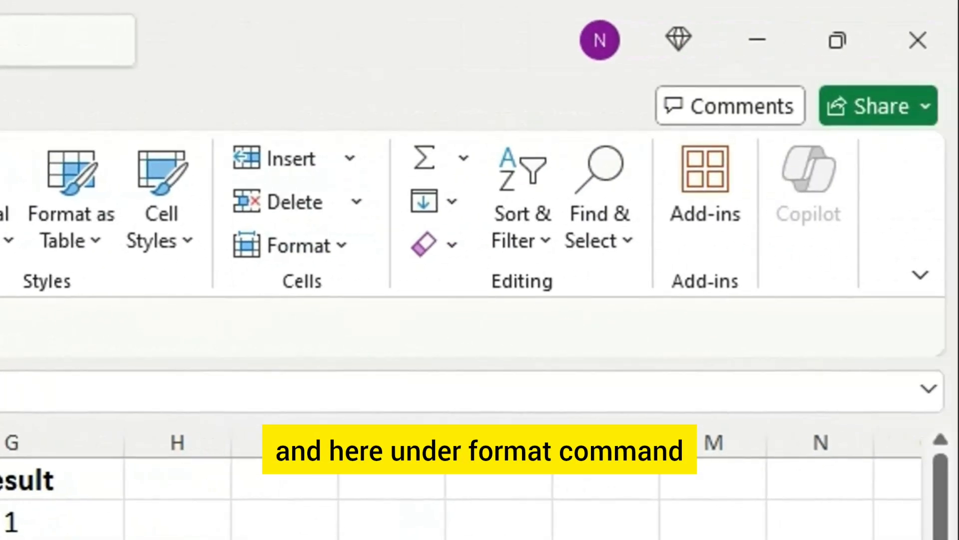
pyautogui.click(349, 256)
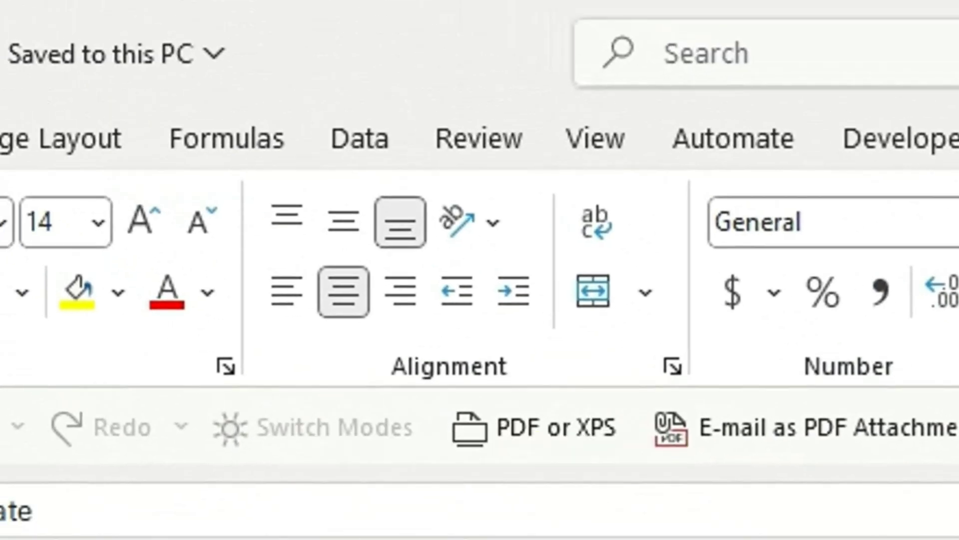
pyautogui.click(472, 145)
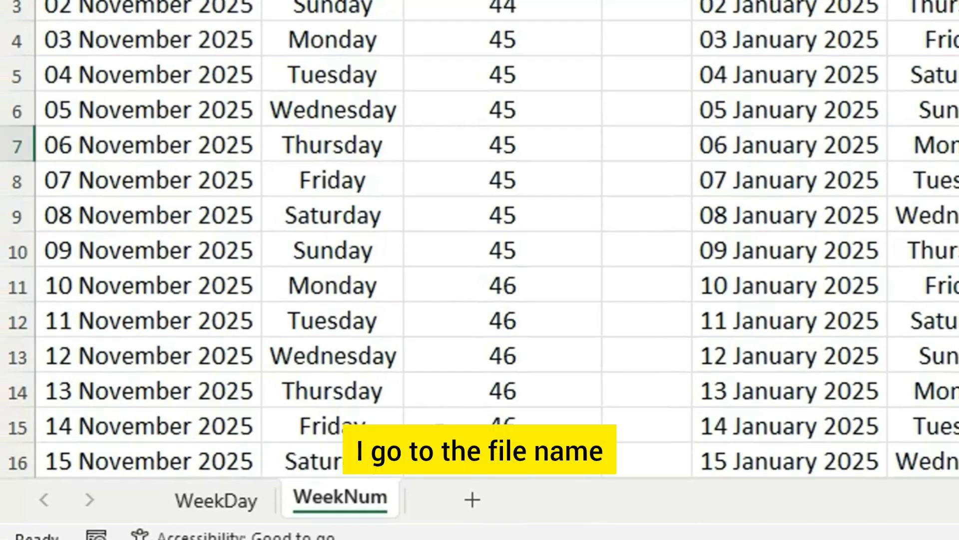
# Step: Protect the WeekNum sheet with a password, keeping the default permissions, and confirm the sheet password
pyautogui.rightClick(358, 498)
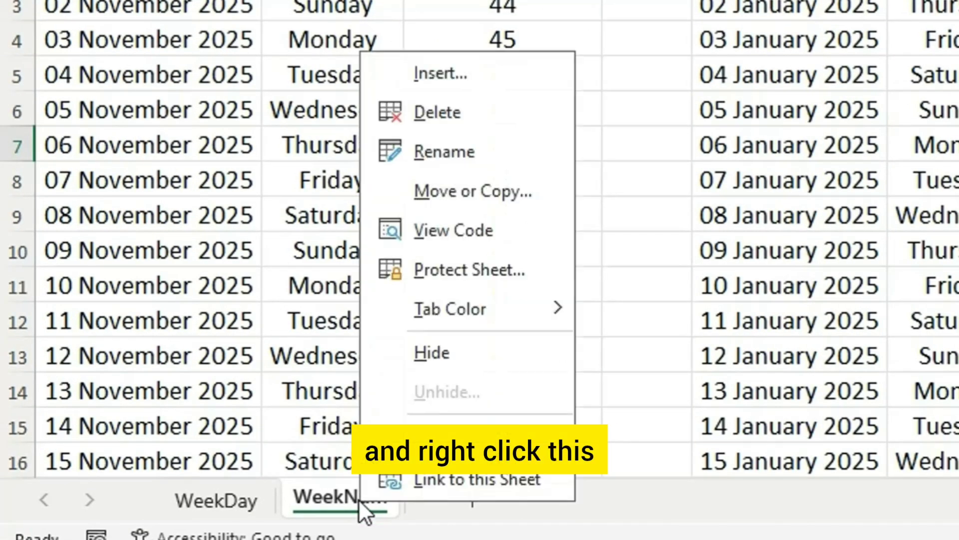
pyautogui.click(487, 277)
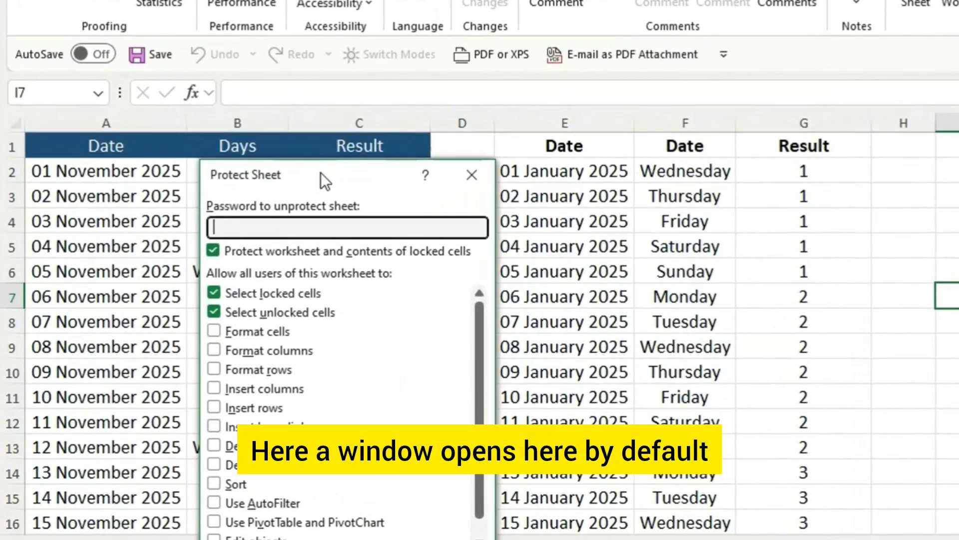
pyautogui.moveTo(596, 65); pyautogui.dragTo(603, 65)
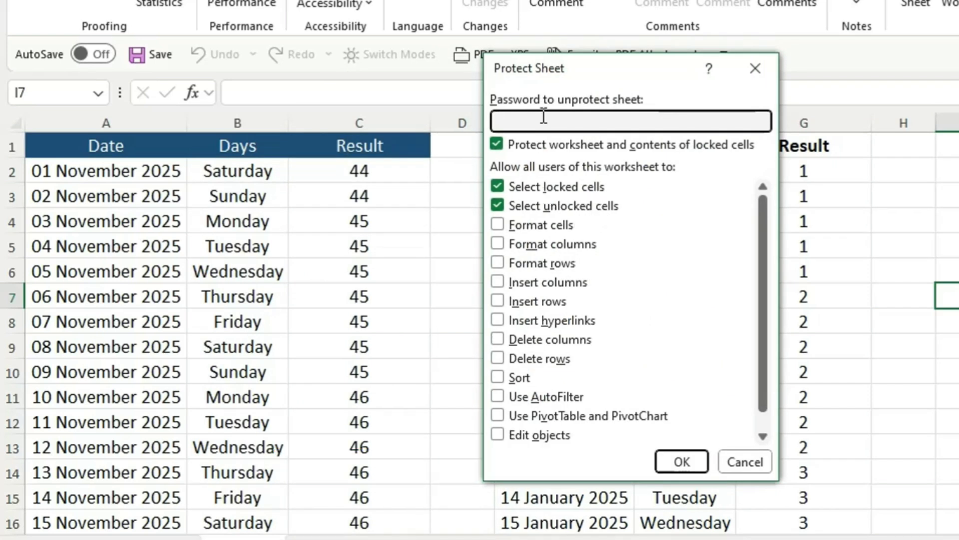
pyautogui.write('1234')
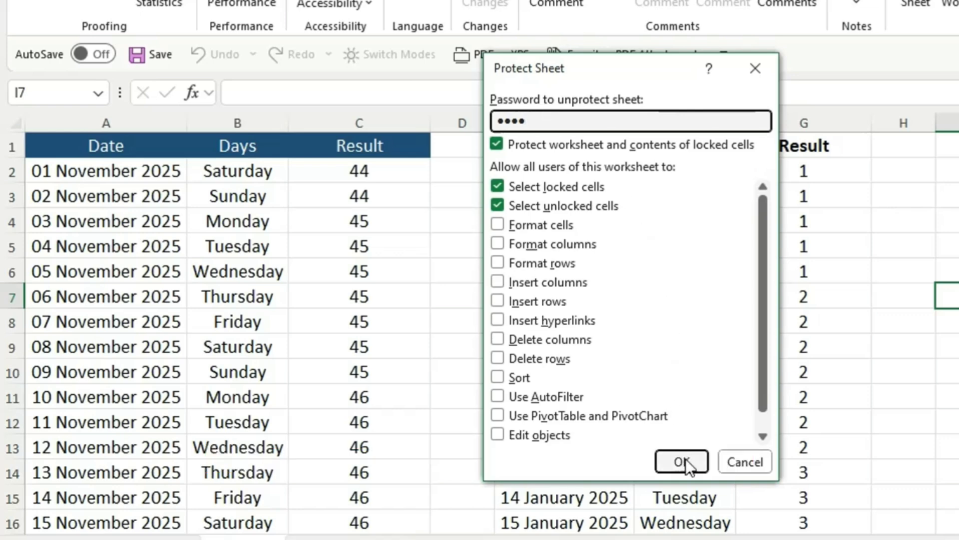
pyautogui.click(683, 461)
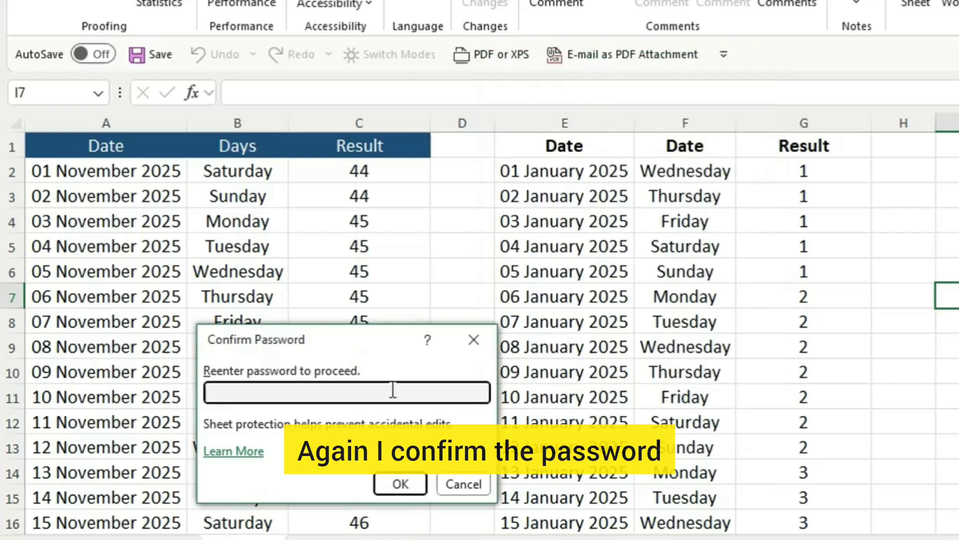
pyautogui.moveTo(284, 338); pyautogui.dragTo(529, 147)
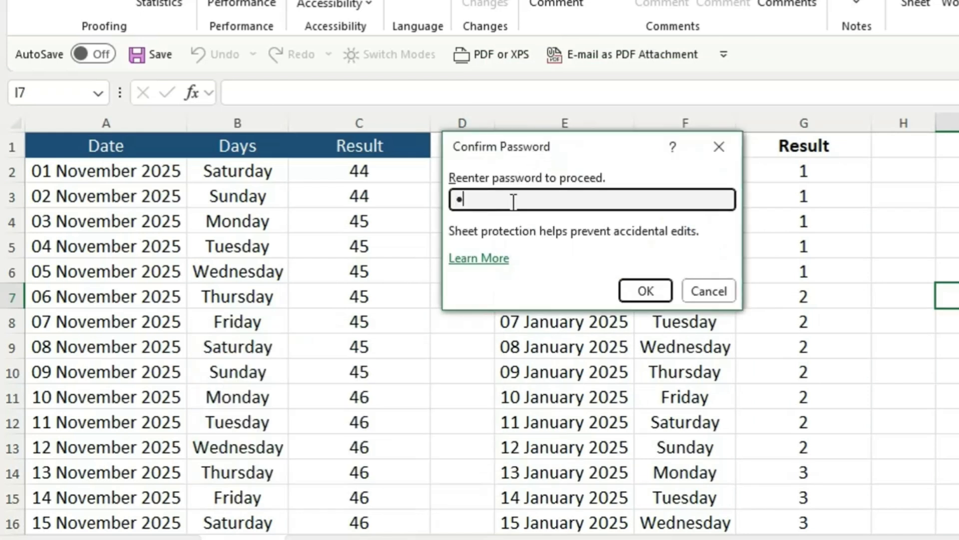
pyautogui.click(645, 290)
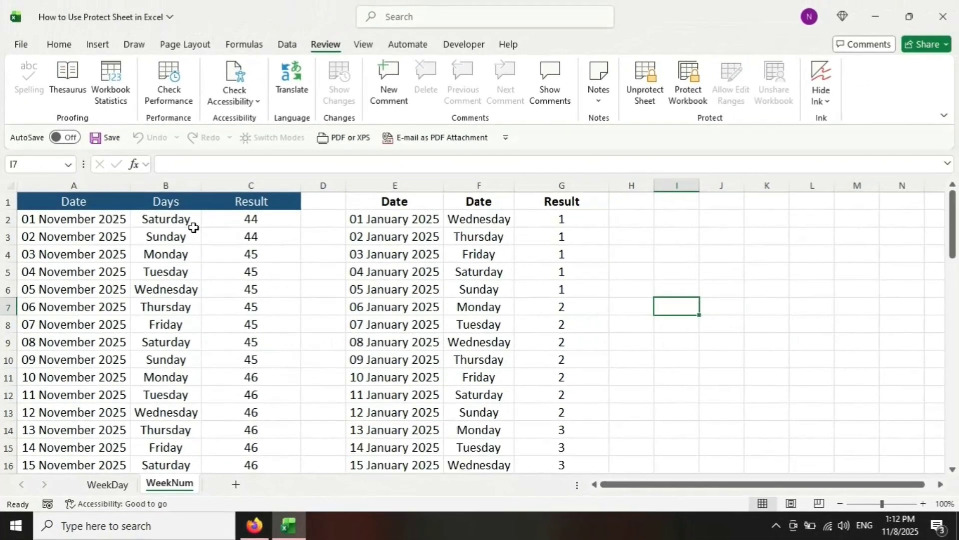
# Step: Try to edit cell B2 in the Days column of the protected WeekNum sheet
pyautogui.click(82, 219)
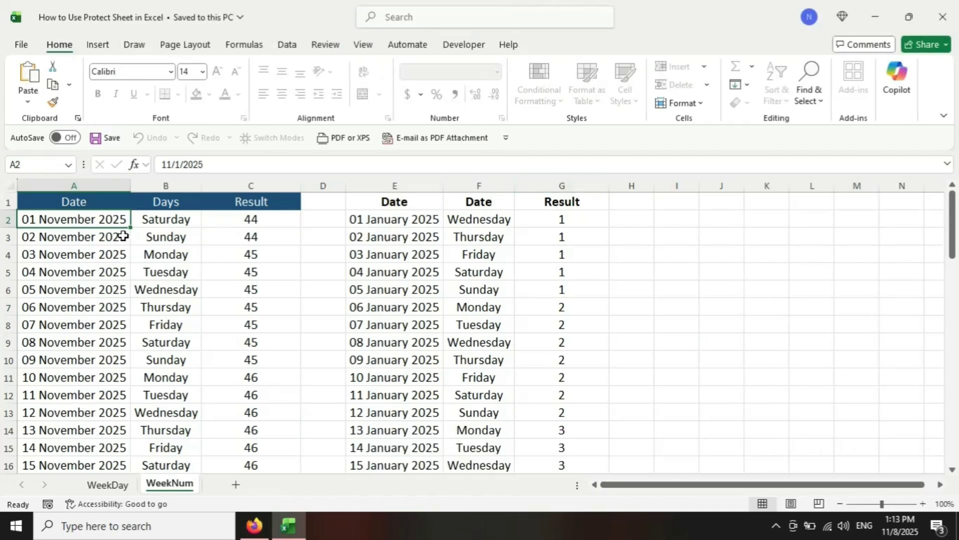
pyautogui.doubleClick(169, 221)
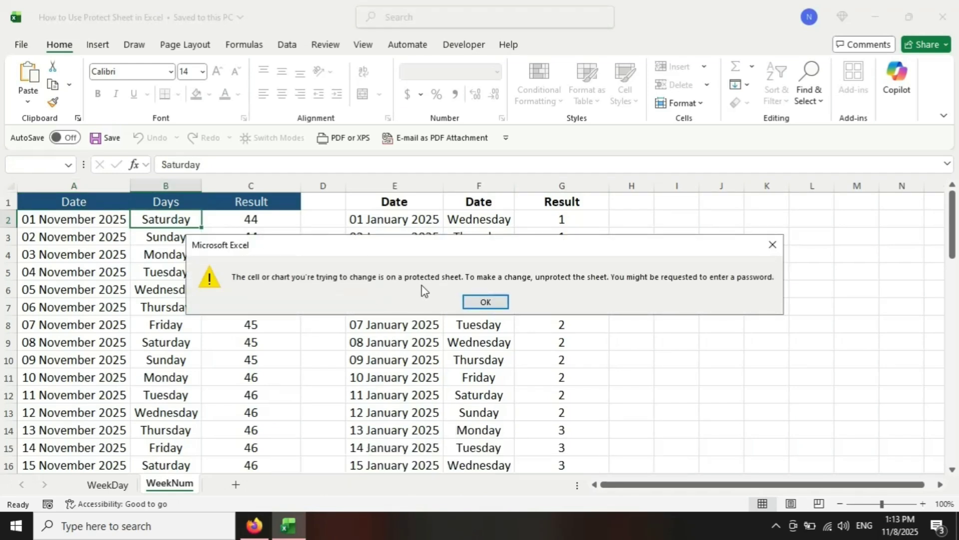
pyautogui.click(483, 302)
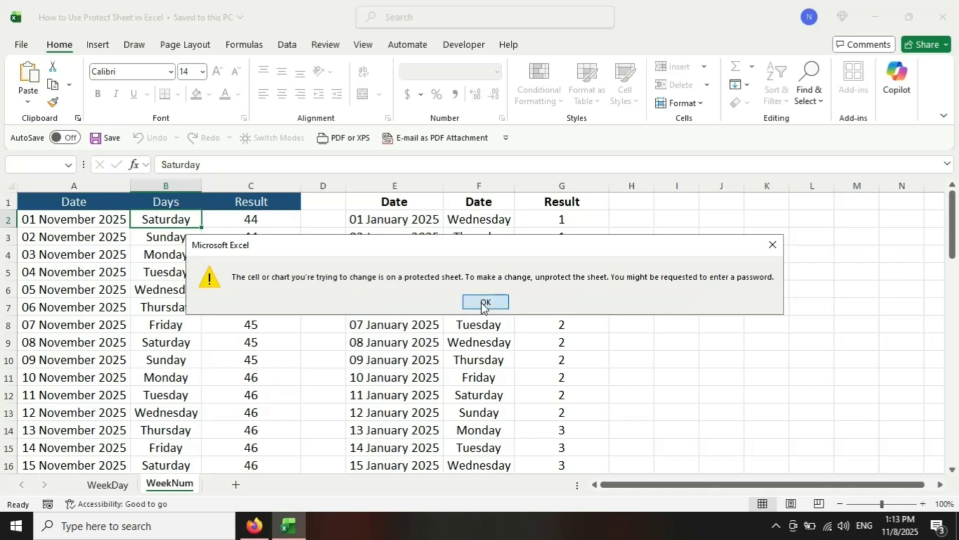
# Step: Unprotect the WeekNum sheet by entering the sheet password
pyautogui.rightClick(179, 481)
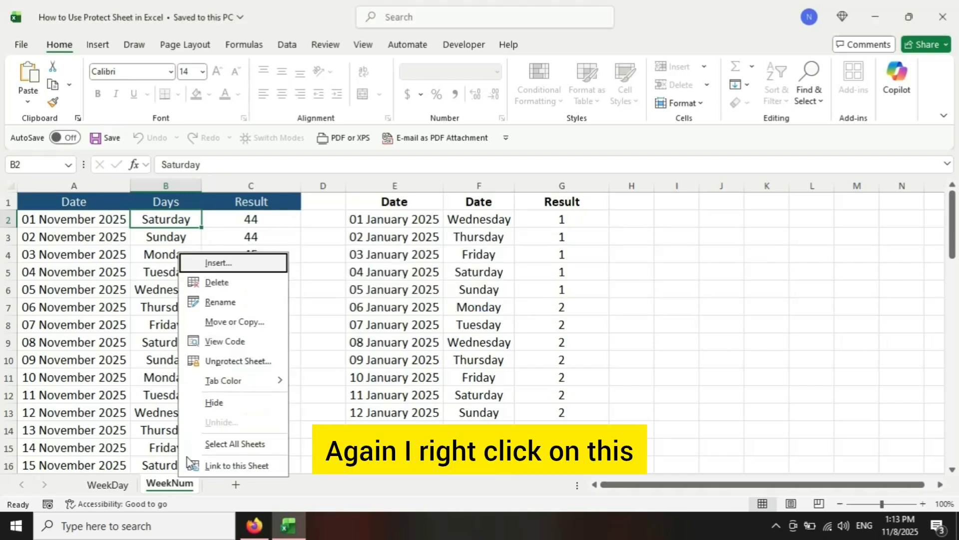
pyautogui.click(235, 362)
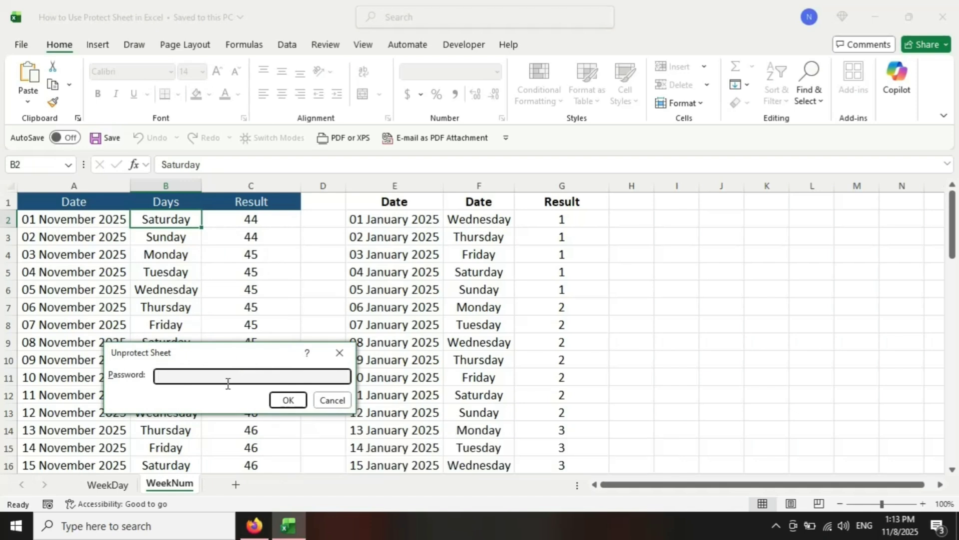
pyautogui.write('1')
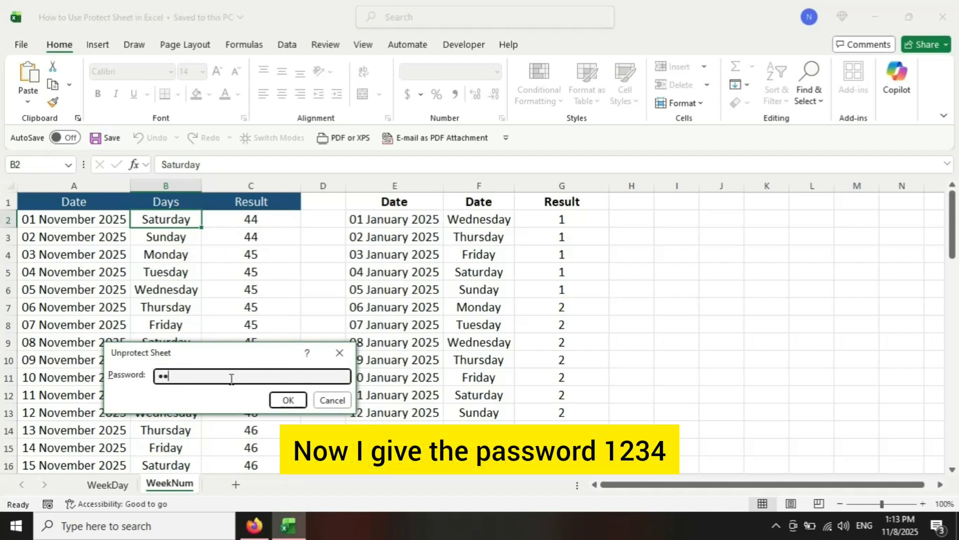
pyautogui.press('Return')
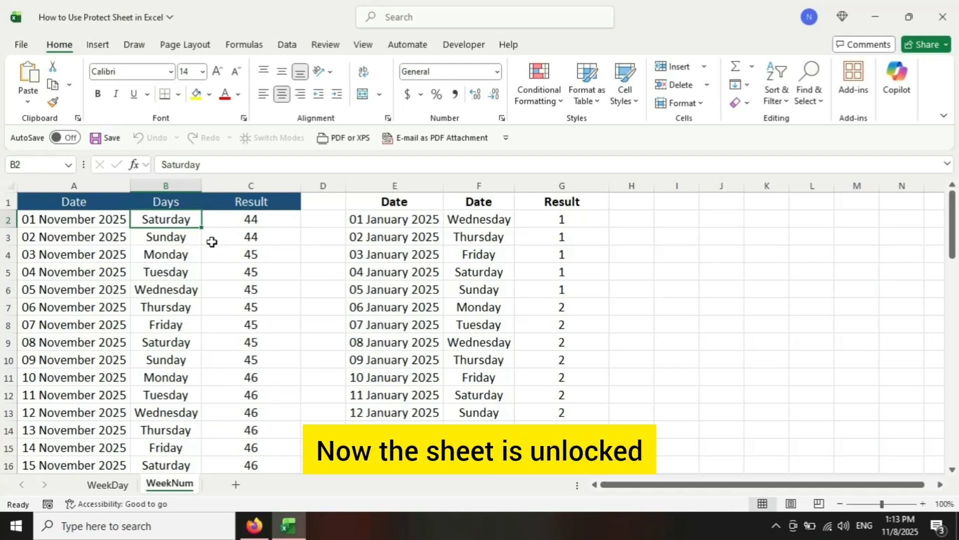
# Step: Try editing the ISOWEEKNUM formula in cell C2 and undo the change
pyautogui.click(216, 220)
pyautogui.doubleClick(261, 219)
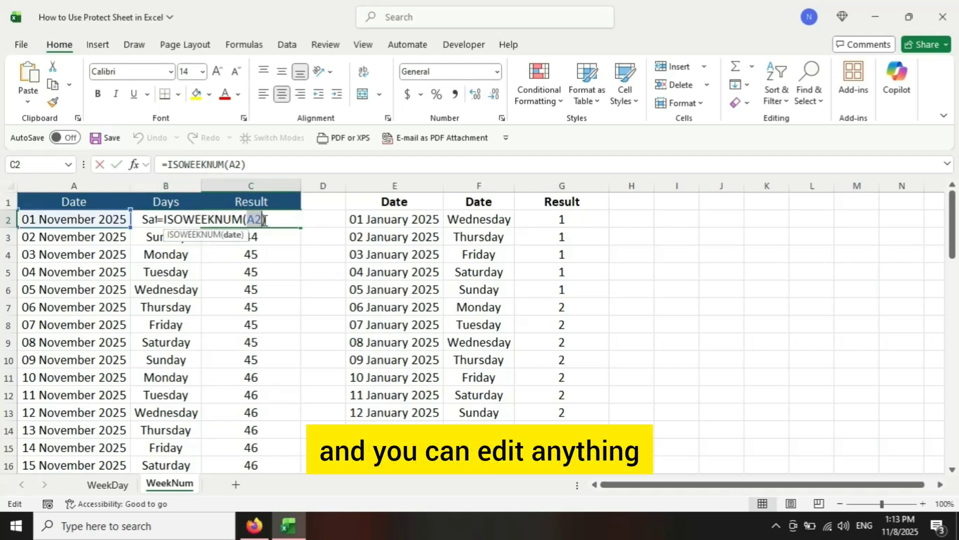
pyautogui.keyDown('ctrl'); pyautogui.click(262, 272); pyautogui.keyUp('ctrl')
pyautogui.hotkey('ctrl', 'z')
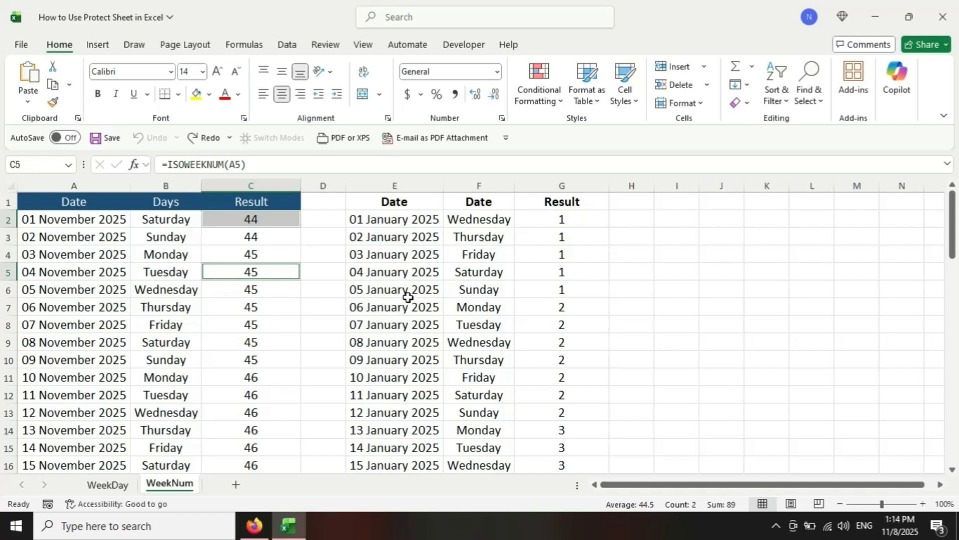
# Step: Protect the WeekNum sheet while allowing users to insert columns and insert rows, and save the workbook
pyautogui.rightClick(175, 485)
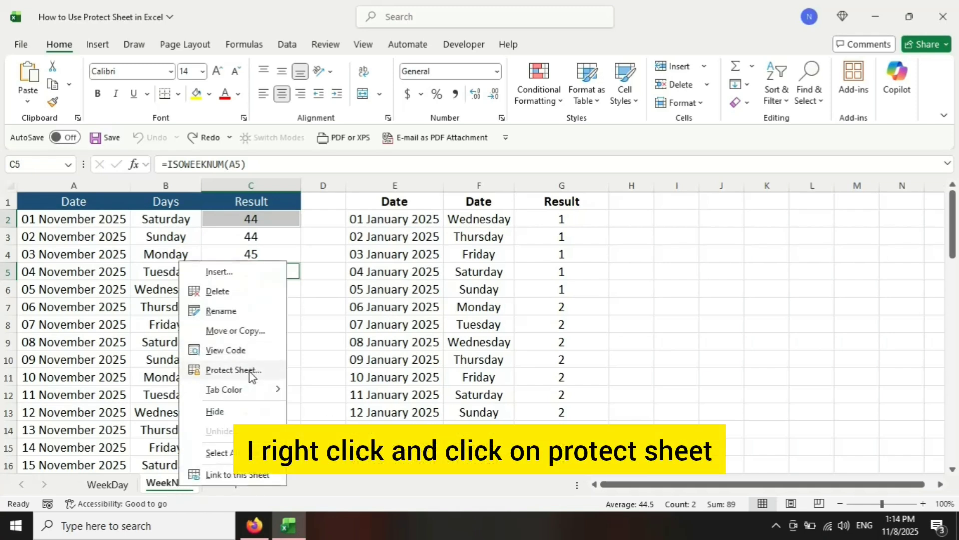
pyautogui.click(250, 370)
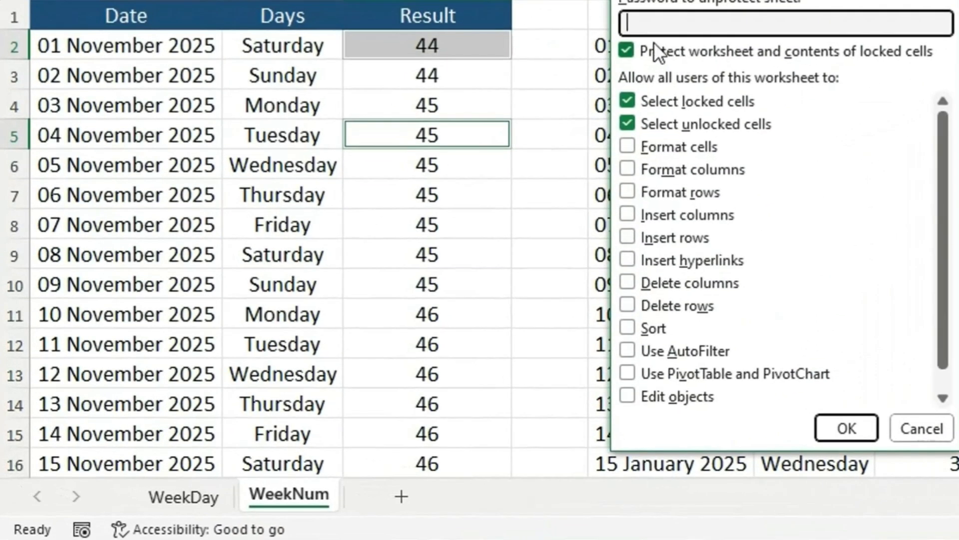
pyautogui.click(631, 214)
pyautogui.click(631, 237)
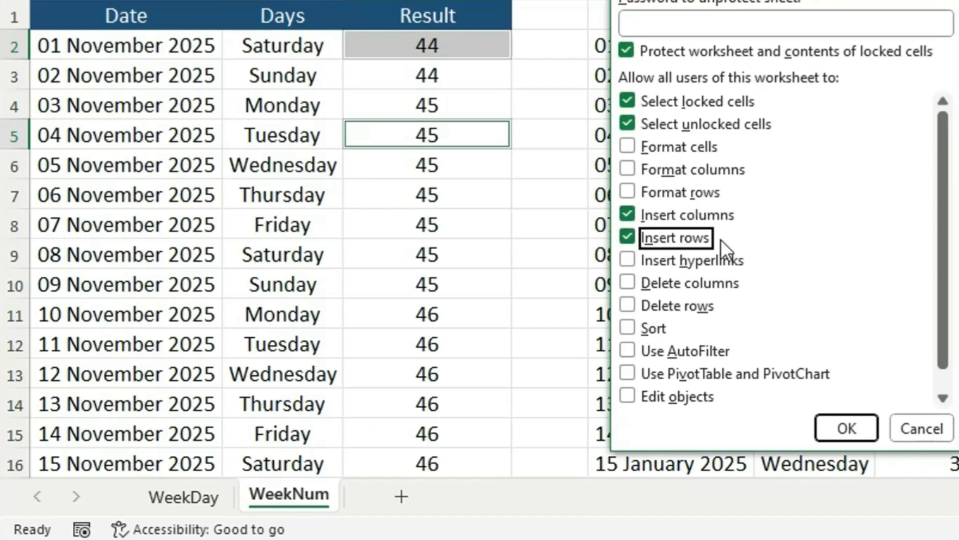
pyautogui.click(837, 424)
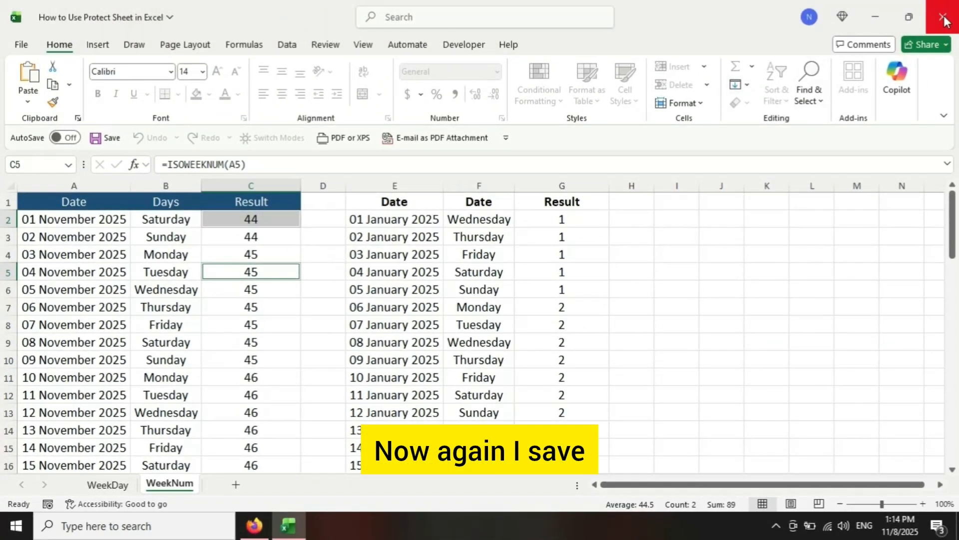
pyautogui.hotkey('ctrl', 's')
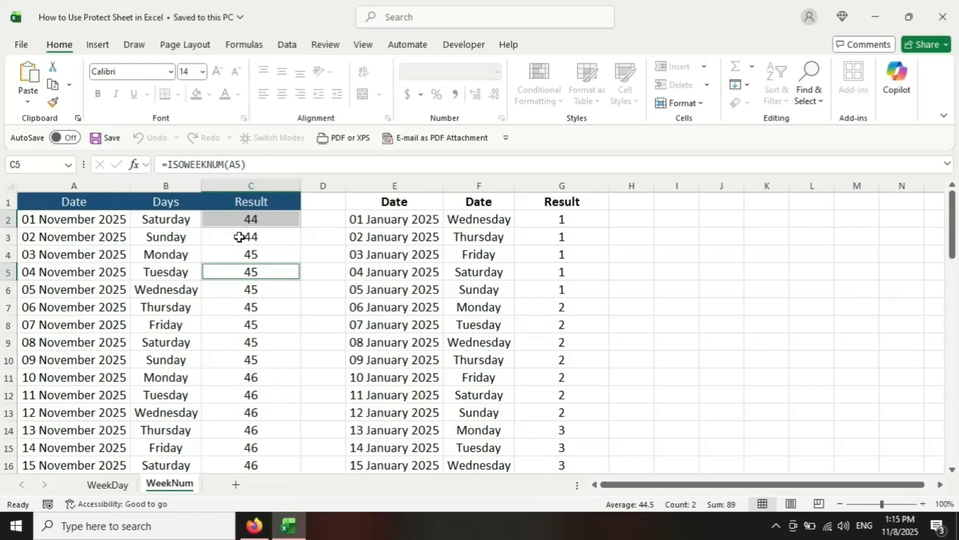
# Step: Try to edit the formula in cell C3 of the protected WeekNum sheet
pyautogui.doubleClick(241, 236)
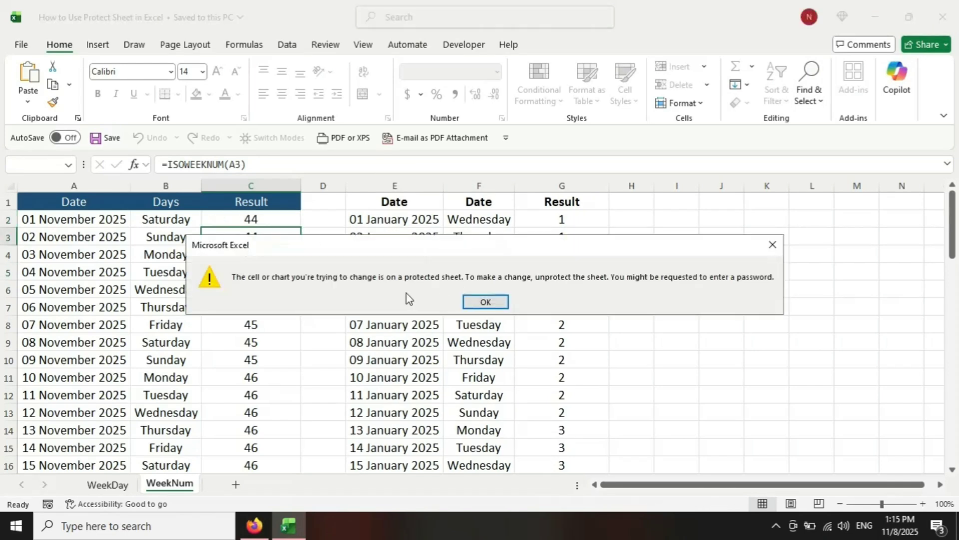
pyautogui.click(485, 302)
pyautogui.click(120, 236)
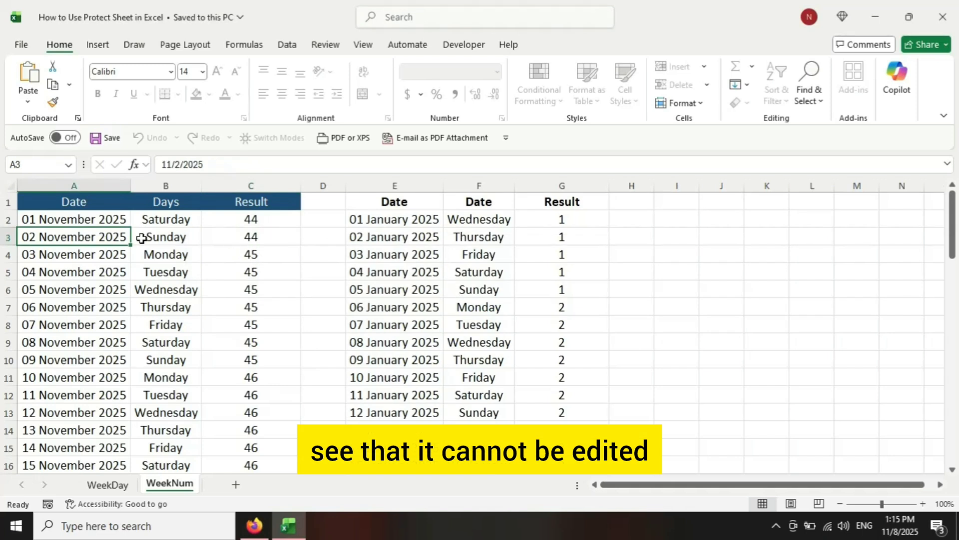
pyautogui.click(160, 238)
pyautogui.click(247, 237)
pyautogui.click(243, 266)
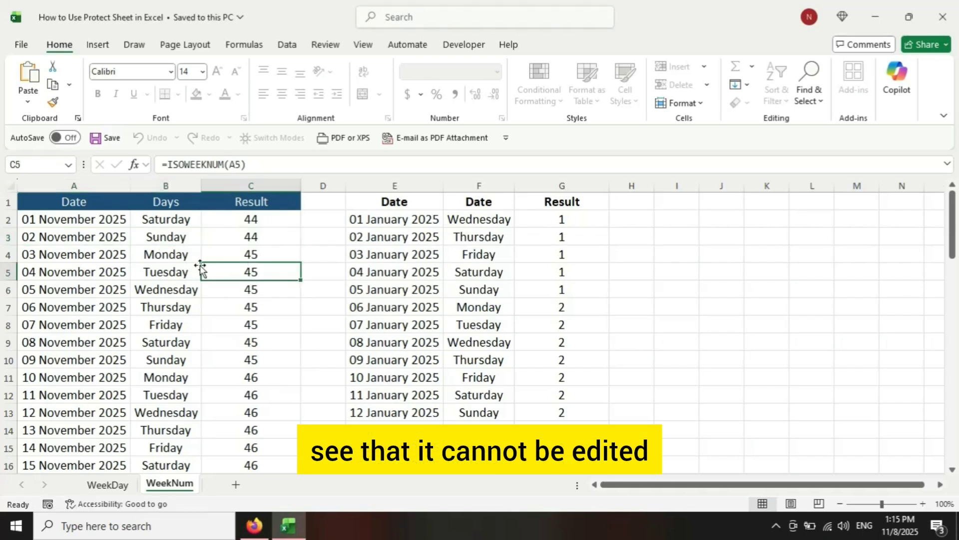
# Step: Insert a blank column at column D and a blank row at row 6 in the protected WeekNum sheet
pyautogui.click(313, 181)
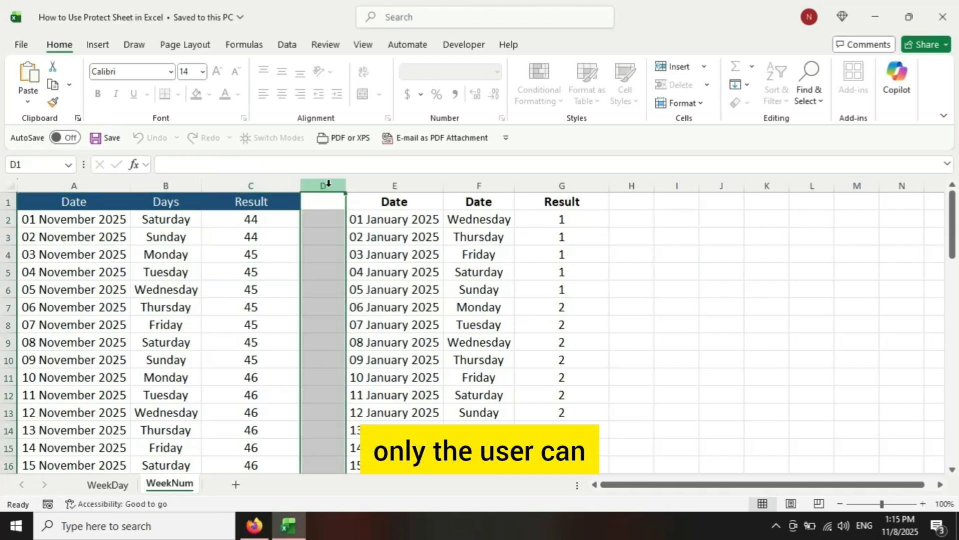
pyautogui.rightClick(330, 187)
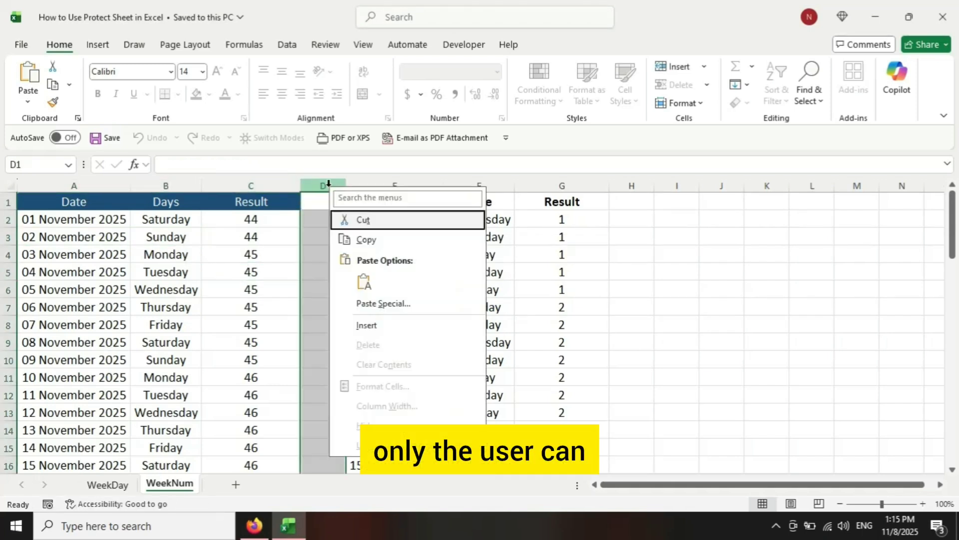
pyautogui.click(385, 326)
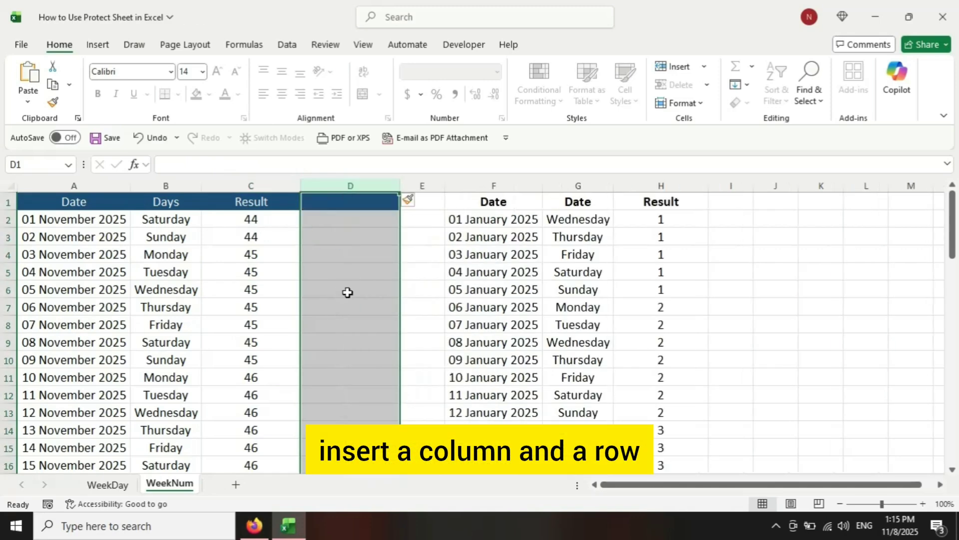
pyautogui.click(8, 291)
pyautogui.rightClick(9, 290)
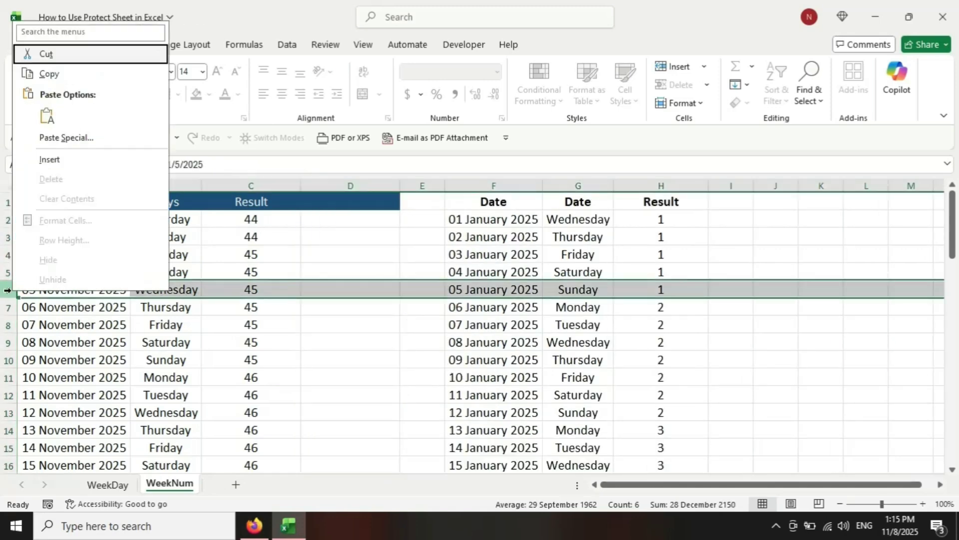
pyautogui.click(56, 162)
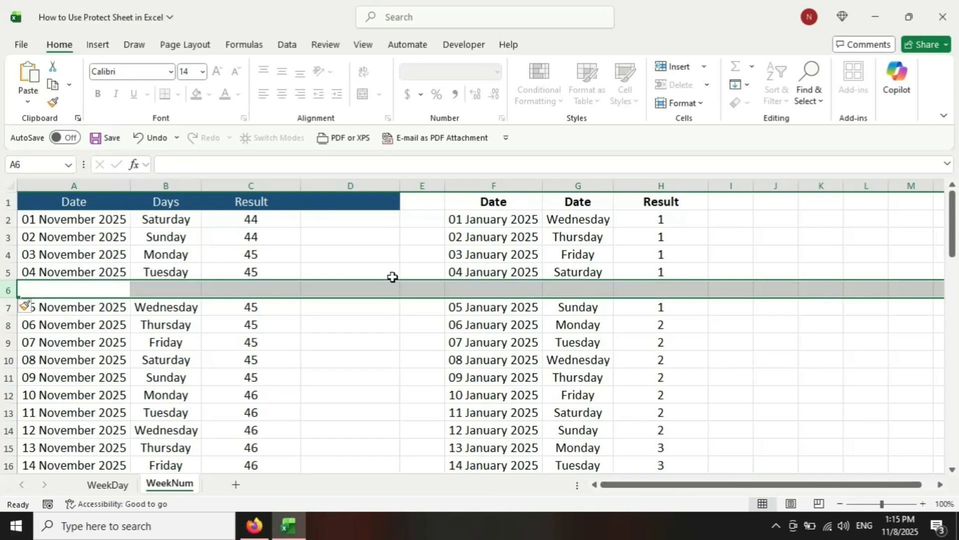
# Step: Unprotect the WeekNum sheet
pyautogui.click(334, 243)
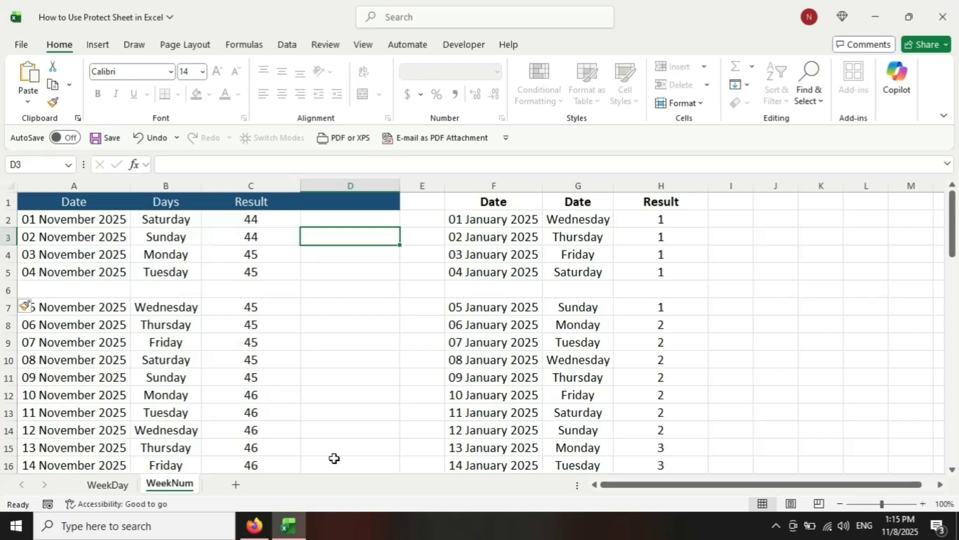
pyautogui.rightClick(172, 488)
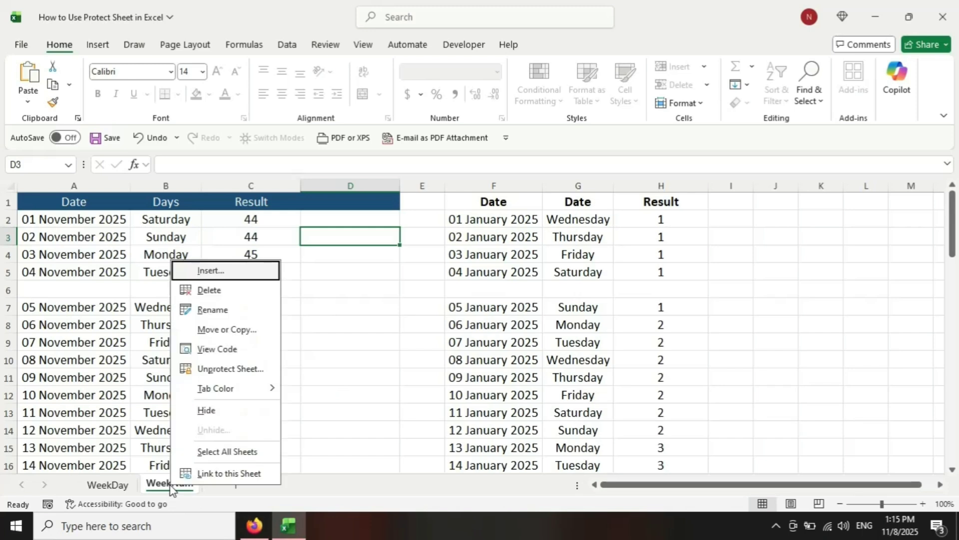
pyautogui.click(256, 365)
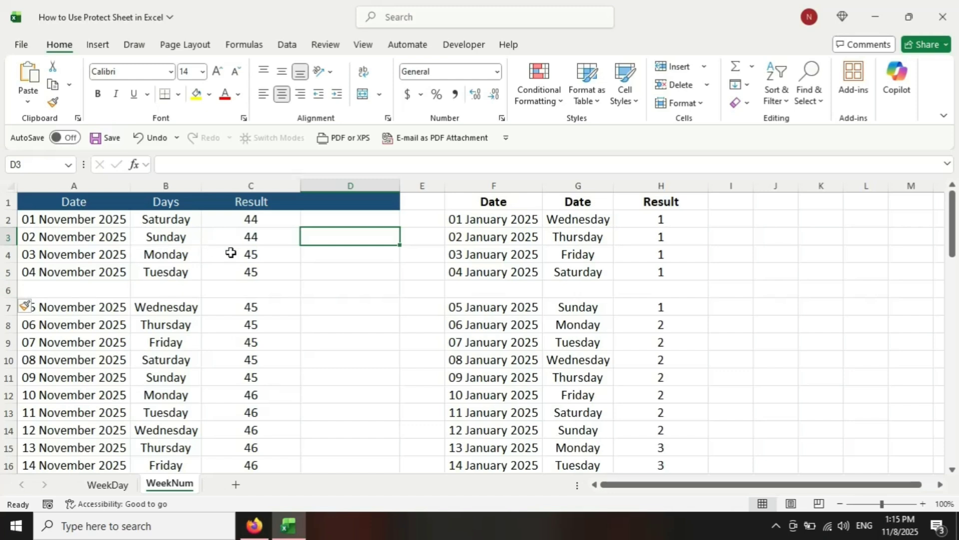
# Step: Delete the blank row 6 and the blank column D from the WeekNum sheet
pyautogui.click(8, 289)
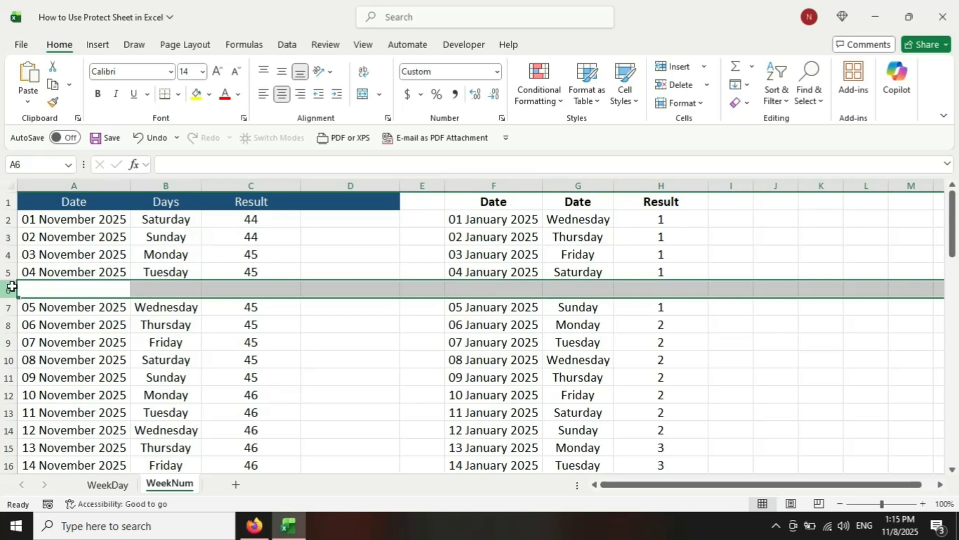
pyautogui.rightClick(8, 288)
pyautogui.click(82, 175)
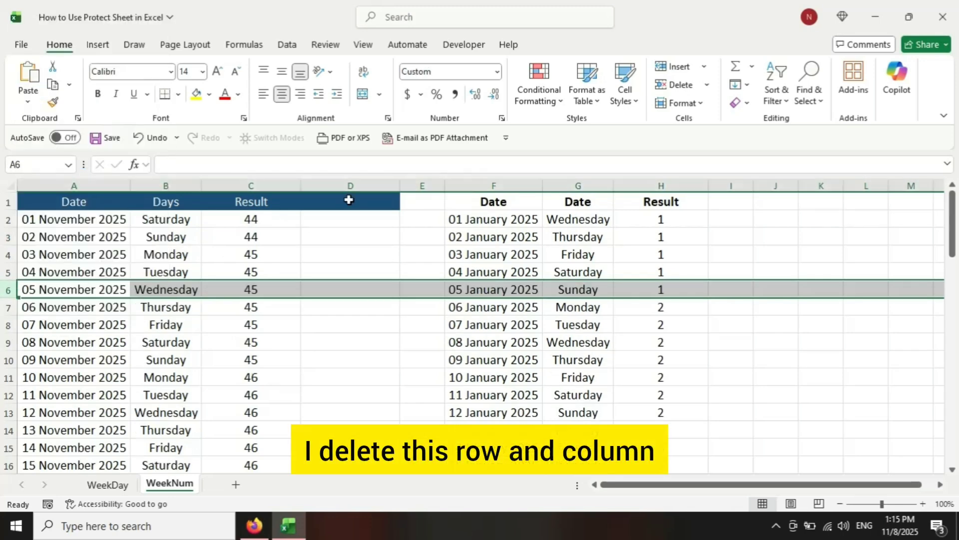
pyautogui.click(349, 184)
pyautogui.rightClick(349, 184)
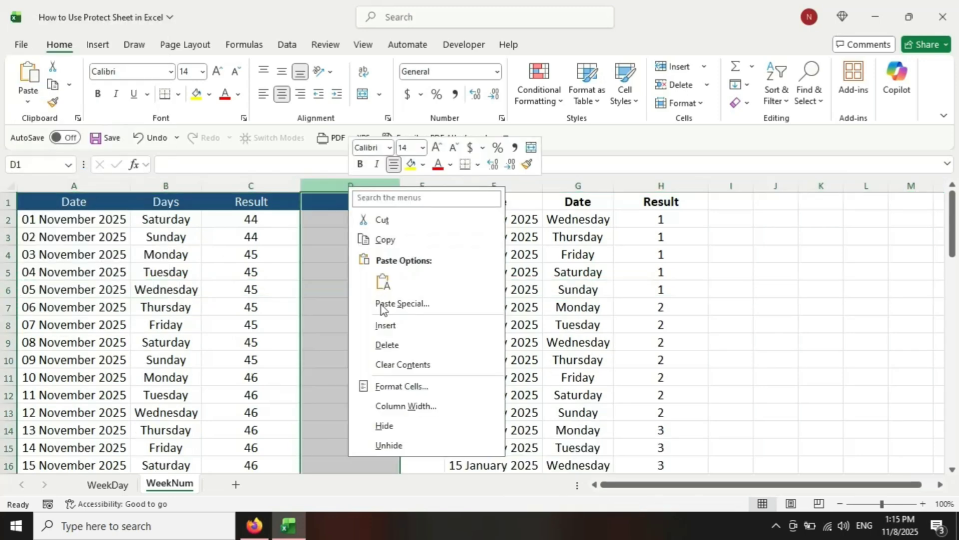
pyautogui.click(395, 345)
pyautogui.click(639, 281)
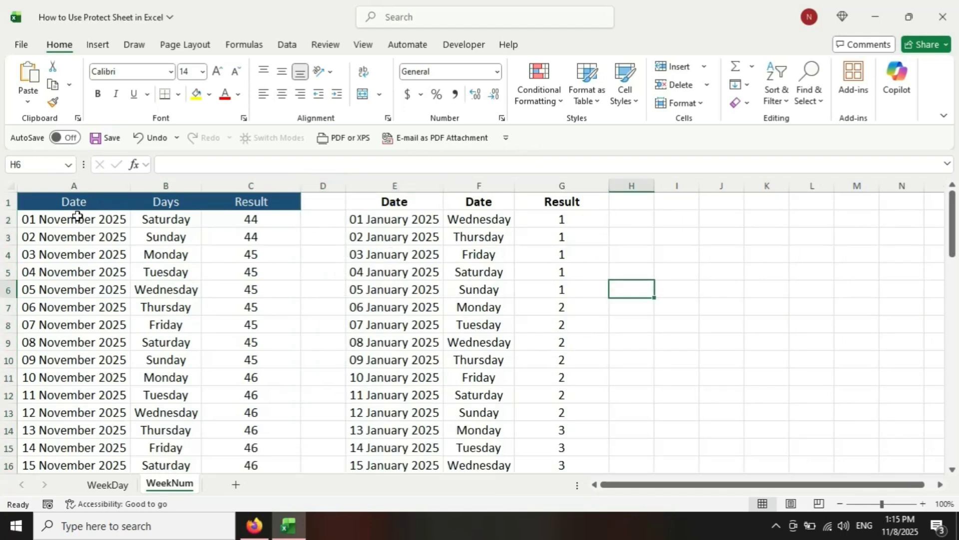
pyautogui.moveTo(47, 202); pyautogui.dragTo(568, 360)
pyautogui.scroll(2, 572, 364)
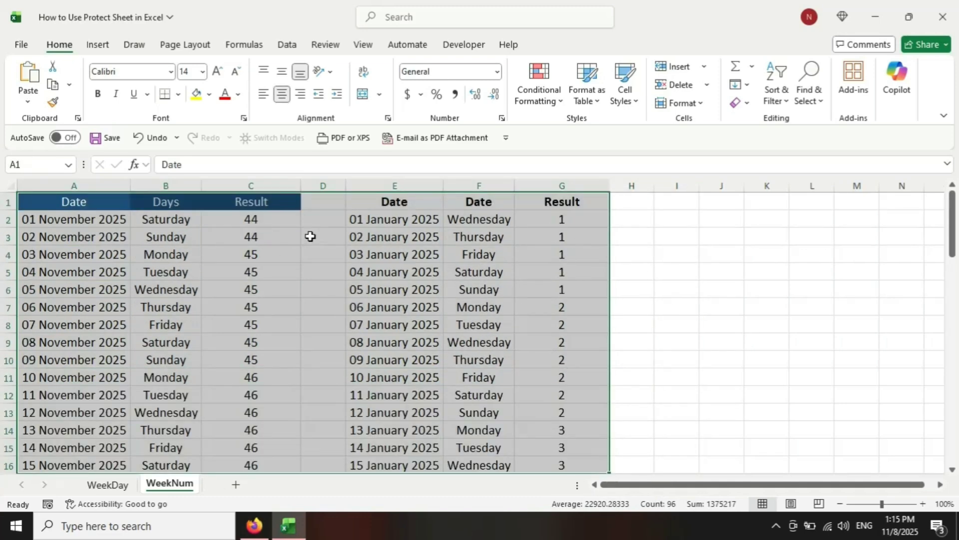
pyautogui.moveTo(76, 218); pyautogui.dragTo(85, 449)
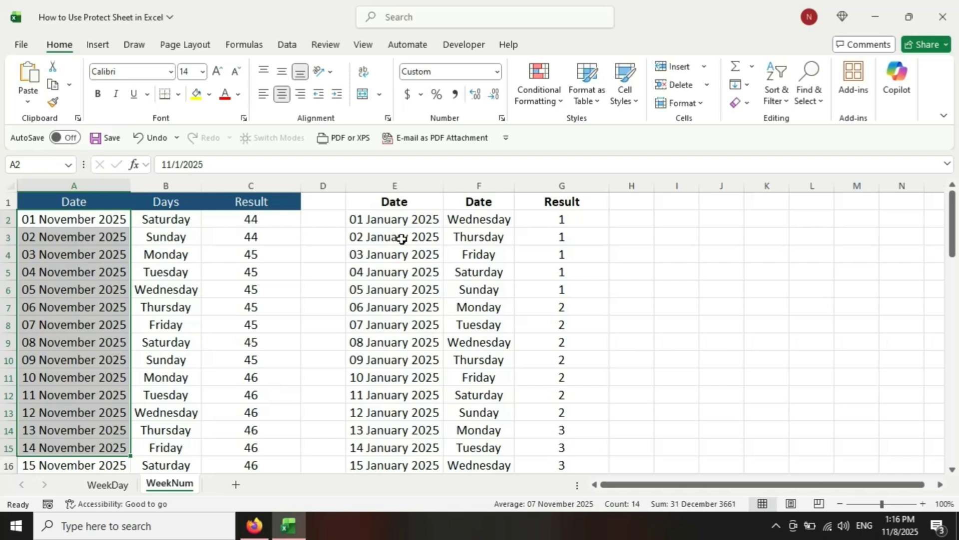
pyautogui.click(70, 199)
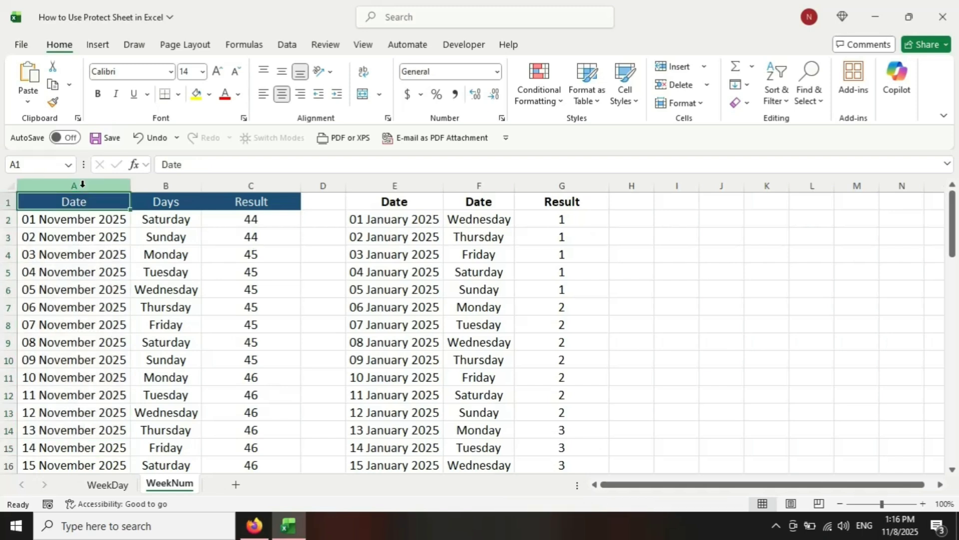
# Step: Turn off the Locked protection setting for all cells in the Date column A
pyautogui.click(82, 186)
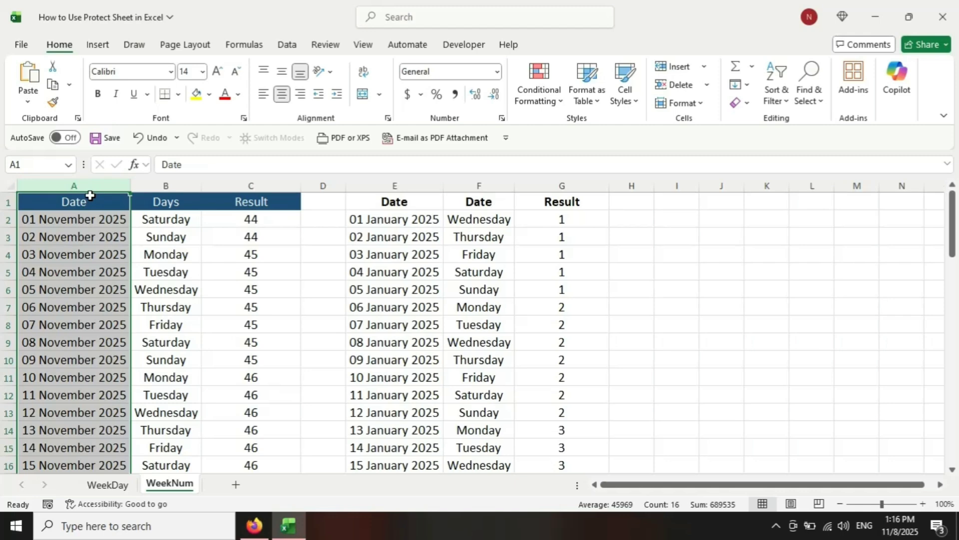
pyautogui.hotkey('ctrl', '1')
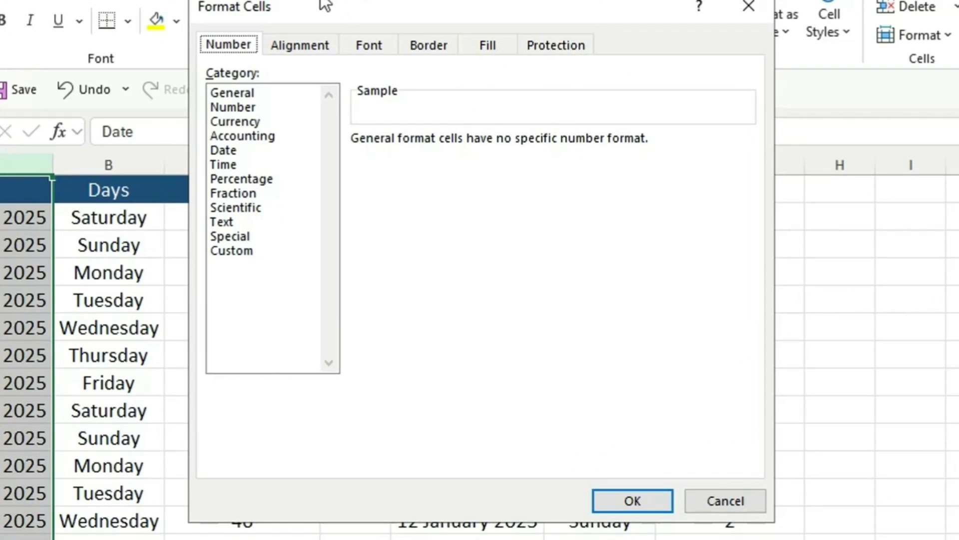
pyautogui.click(535, 46)
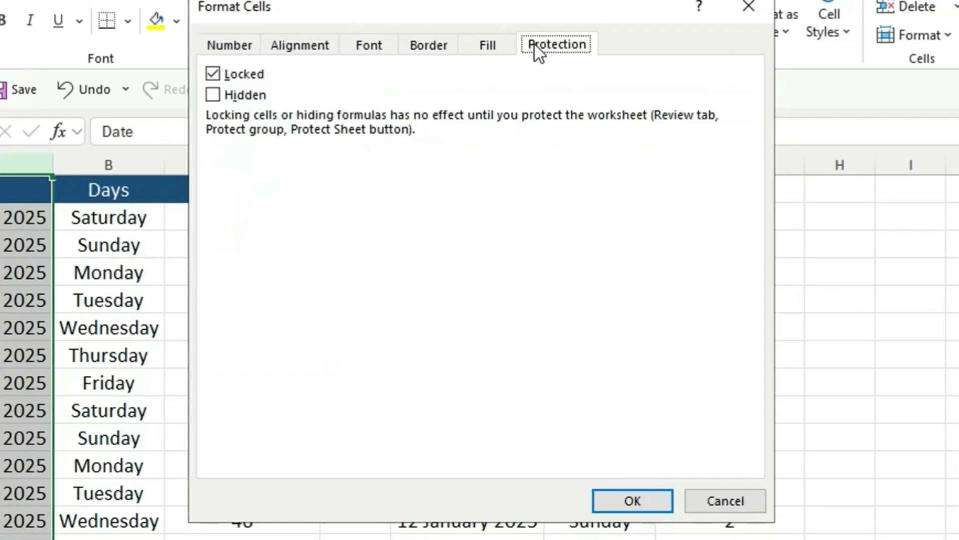
pyautogui.click(214, 75)
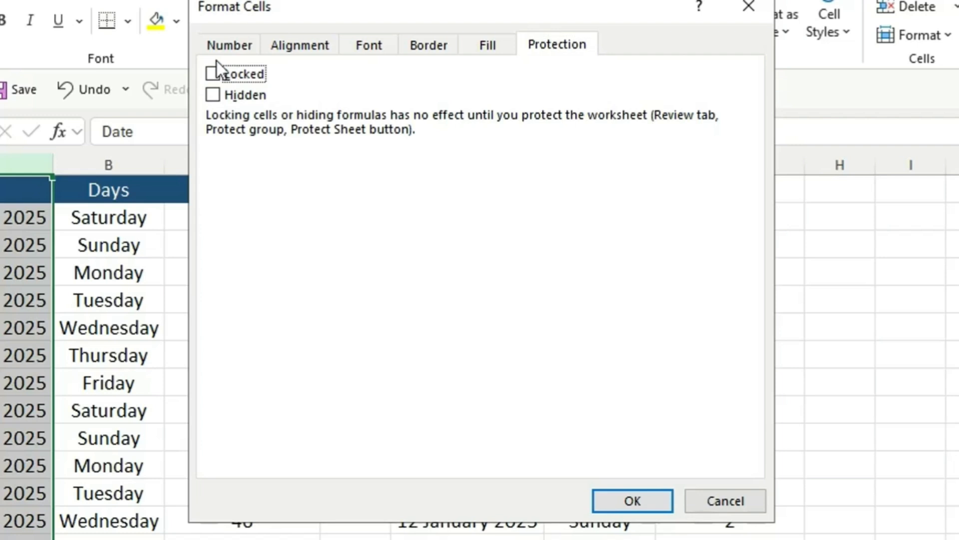
pyautogui.click(629, 500)
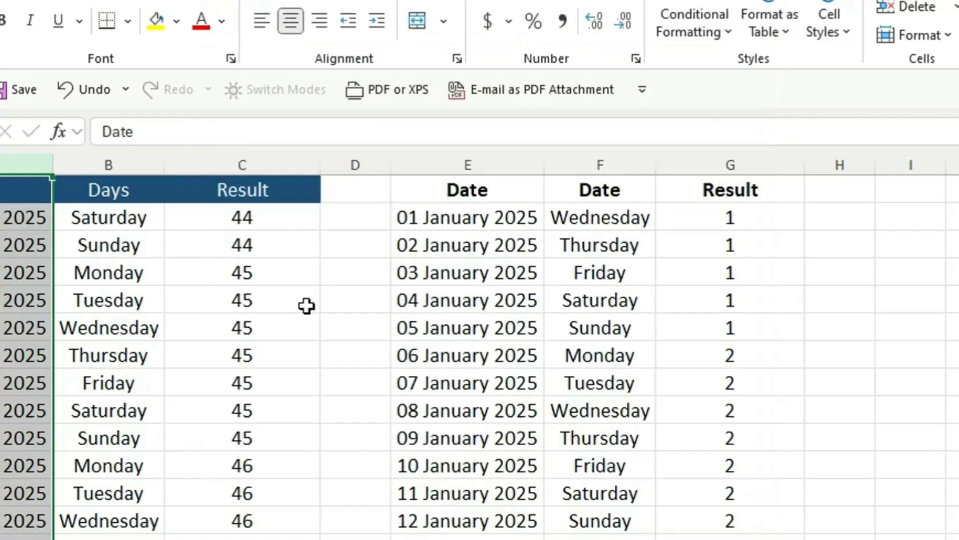
# Step: Check the Locked protection setting of the Days column B and the Result column C
pyautogui.click(124, 164)
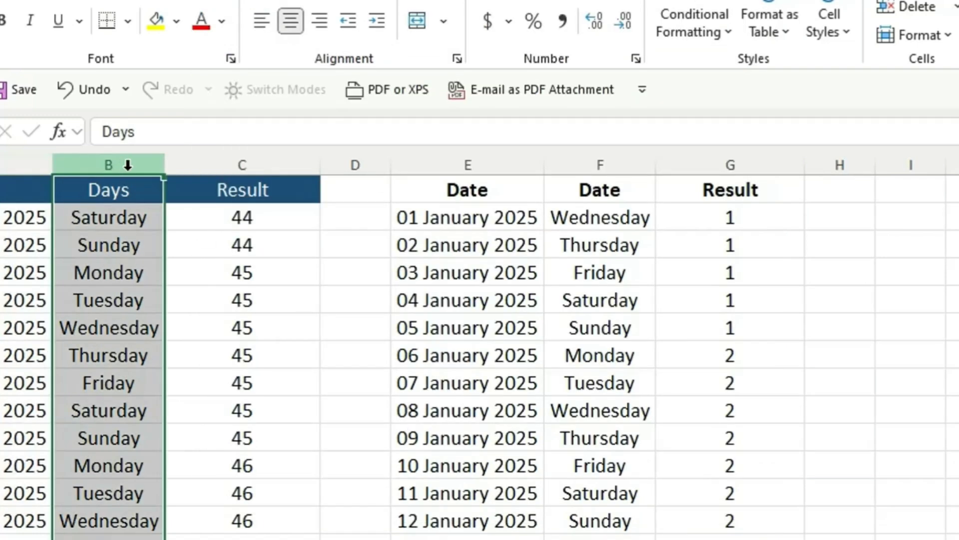
pyautogui.hotkey('ctrl', '1')
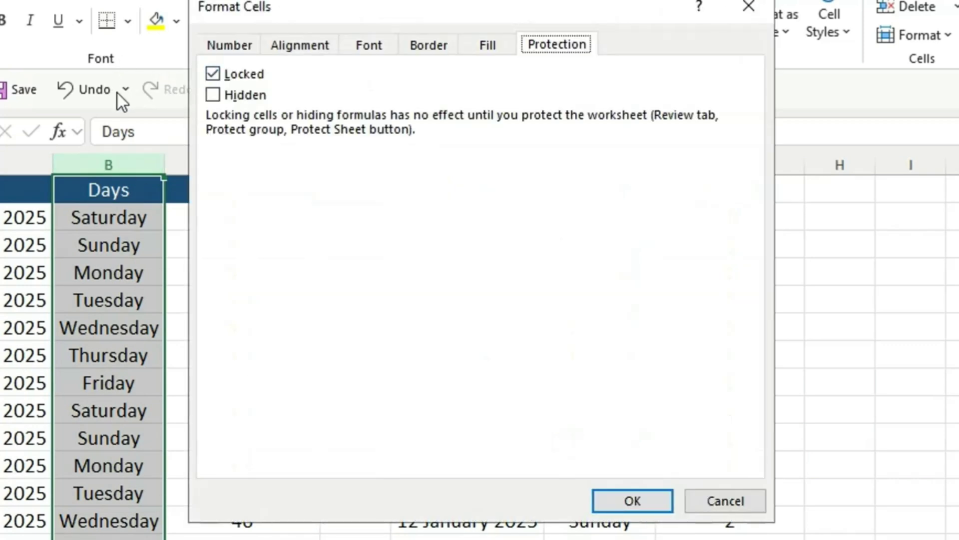
pyautogui.click(753, 4)
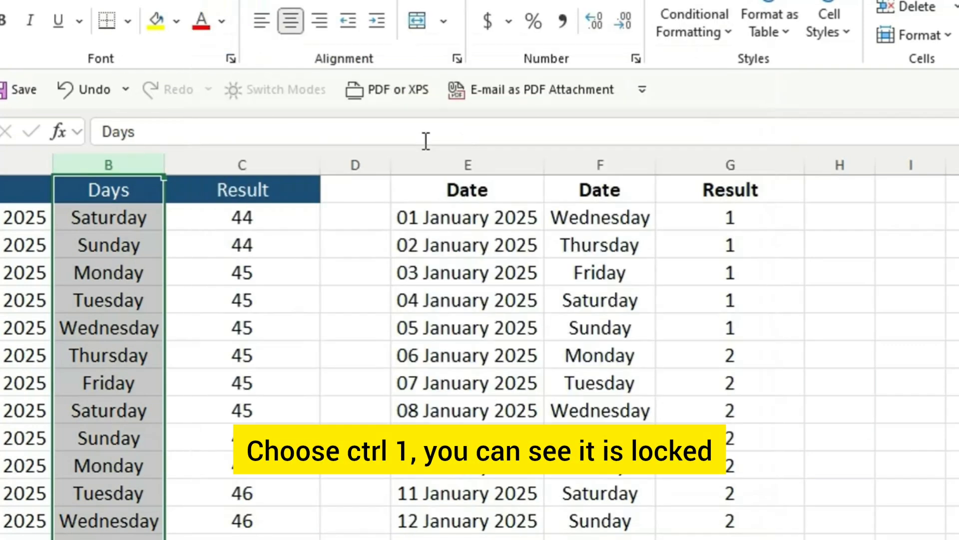
pyautogui.click(255, 162)
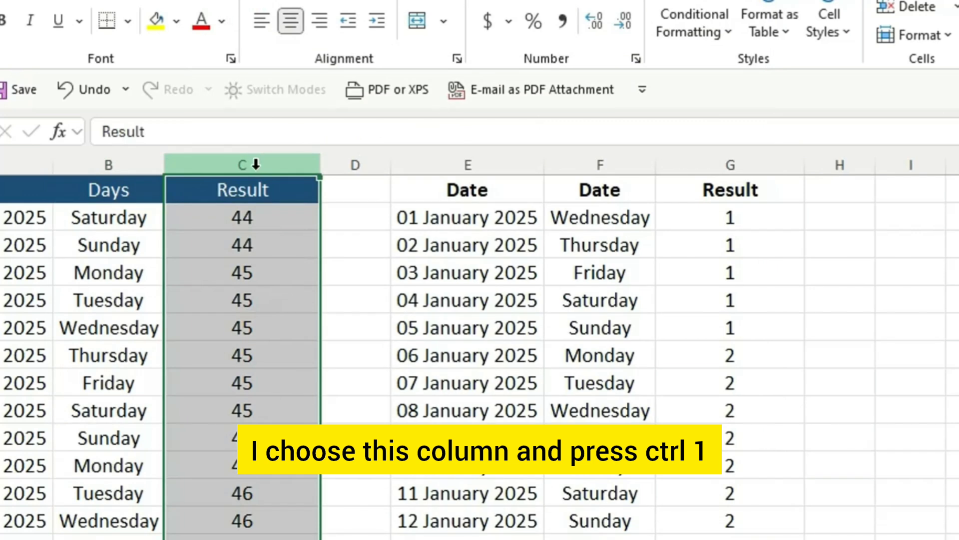
pyautogui.hotkey('ctrl', '1')
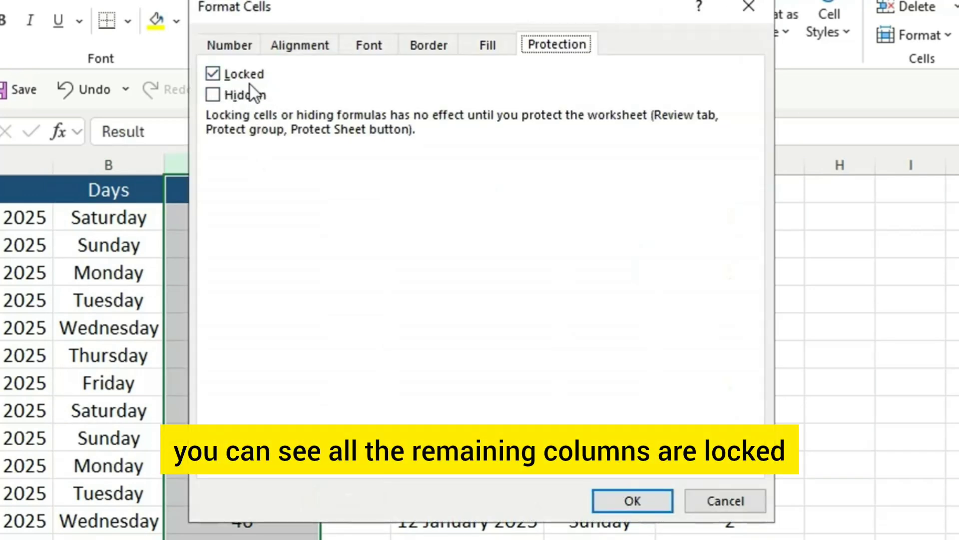
pyautogui.click(749, 6)
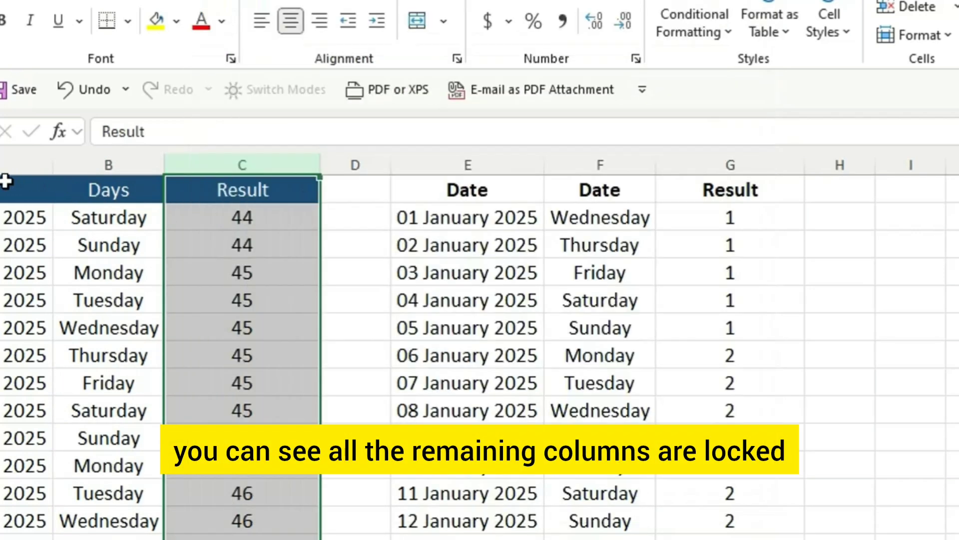
# Step: Review the cell protection settings of the Date column A
pyautogui.click(9, 167)
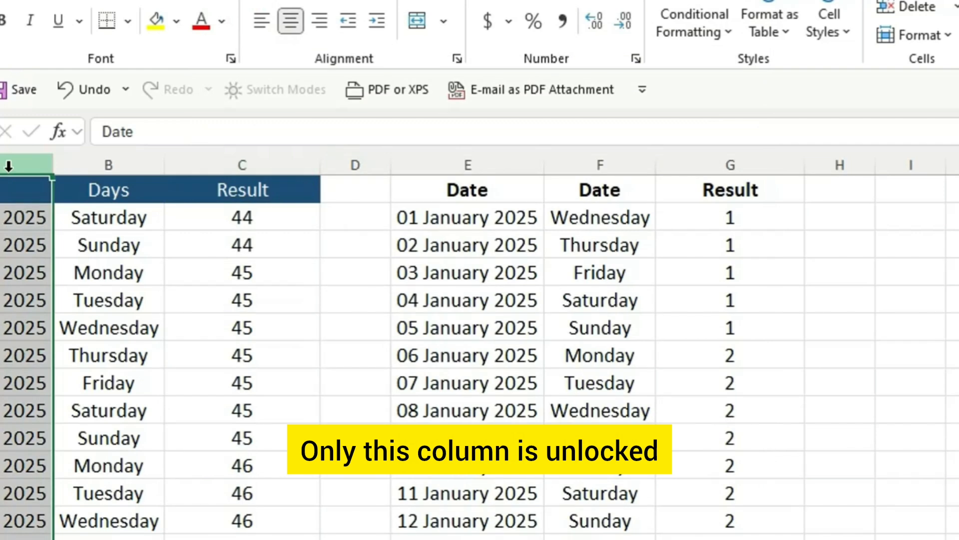
pyautogui.hotkey('ctrl', '1')
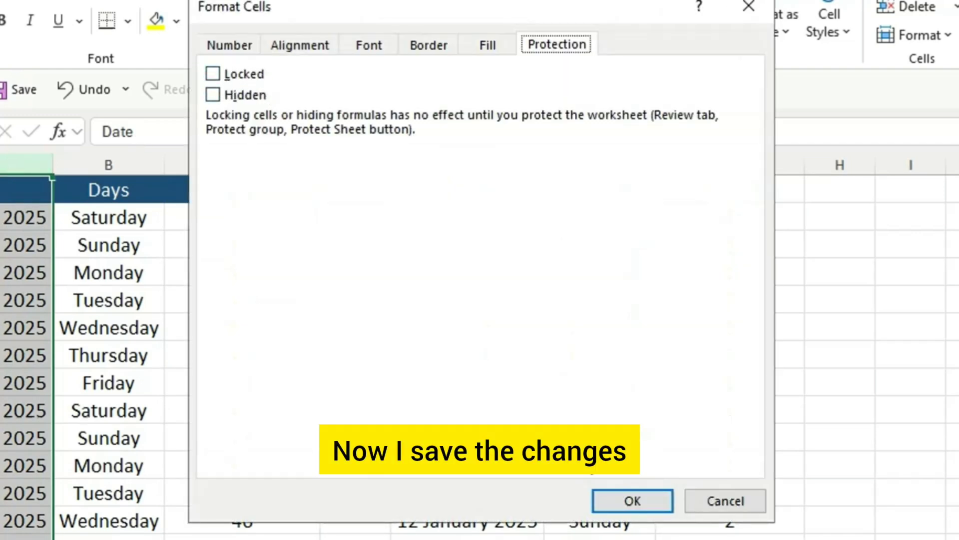
pyautogui.click(633, 501)
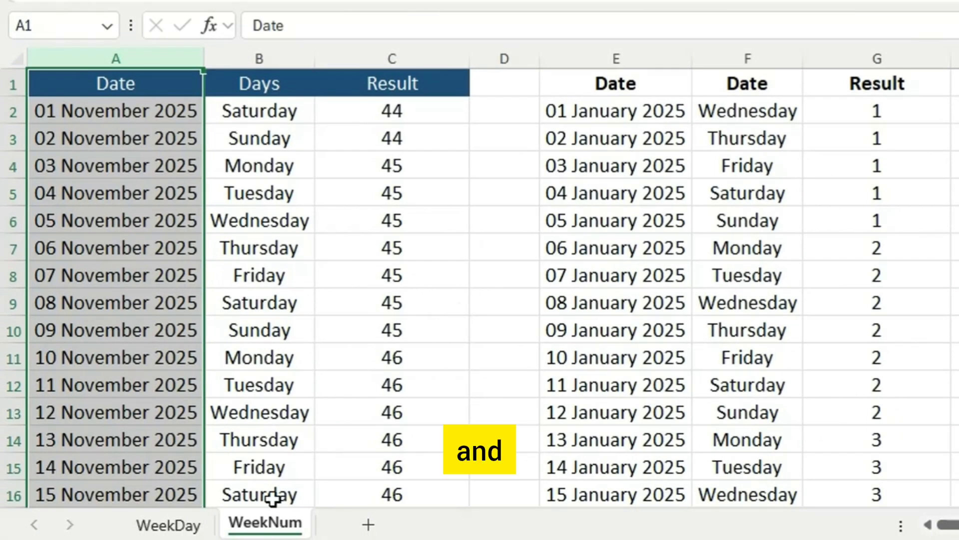
# Step: Set up protection for the WeekNum sheet, withdrawing the Insert columns and Insert rows permissions
pyautogui.rightClick(280, 524)
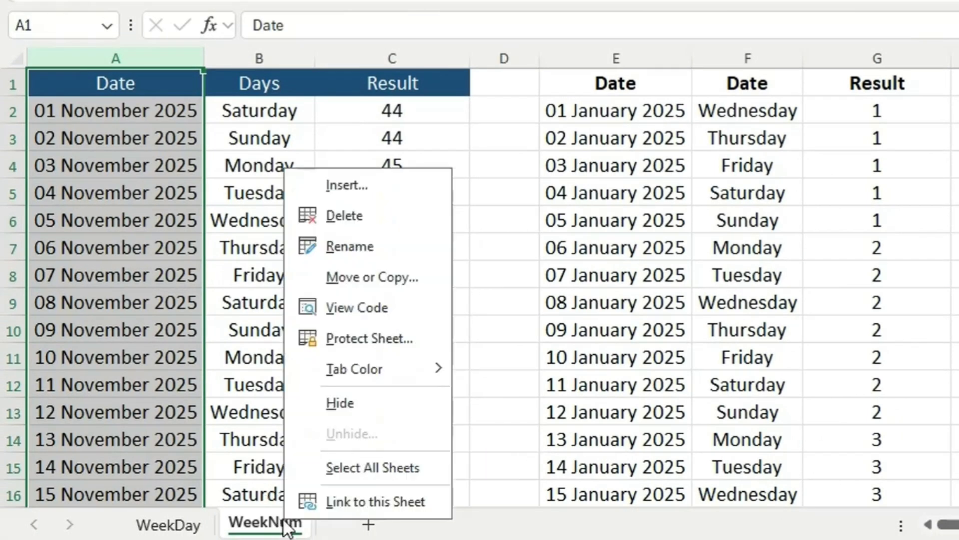
pyautogui.click(376, 338)
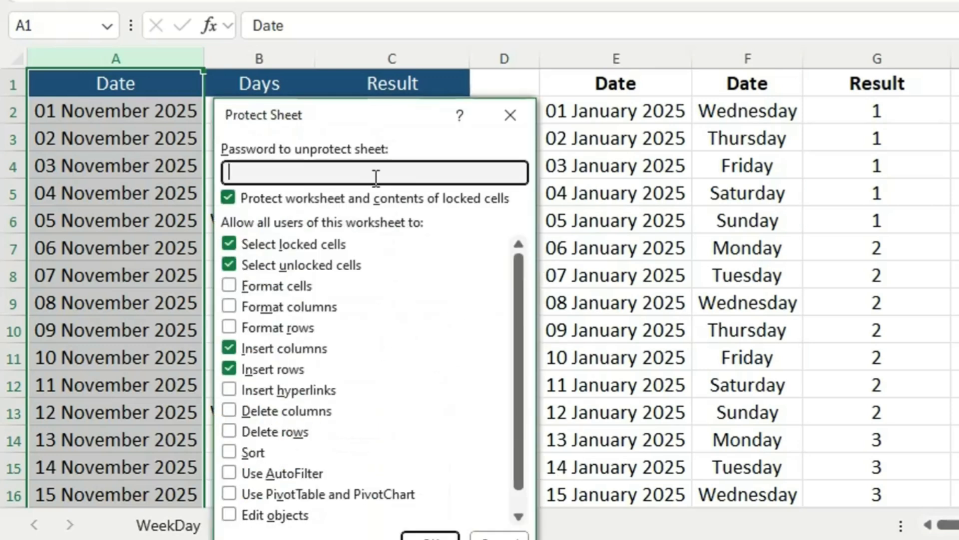
pyautogui.click(230, 347)
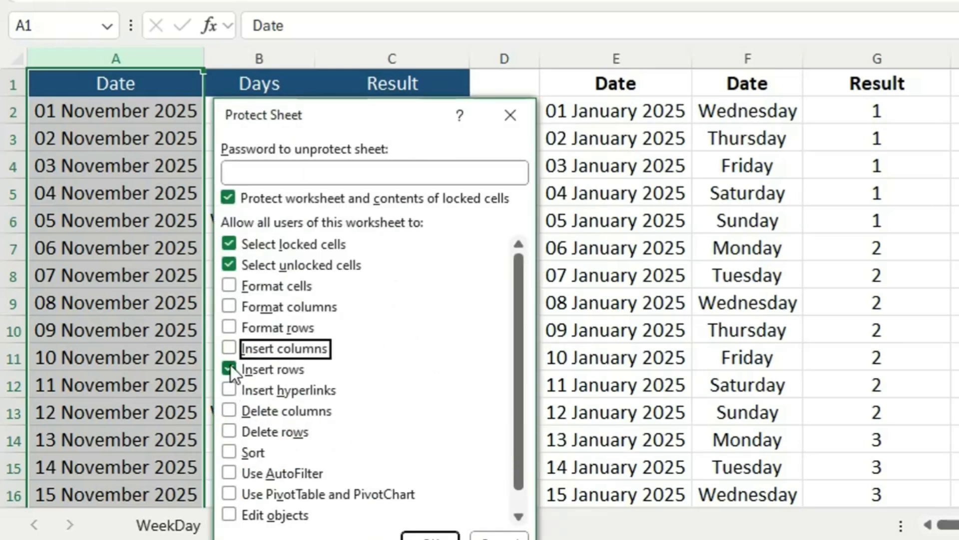
pyautogui.click(230, 368)
# Step: Enter and confirm the password to unprotect the sheet, and close the workbook with its changes saved
pyautogui.click(293, 175)
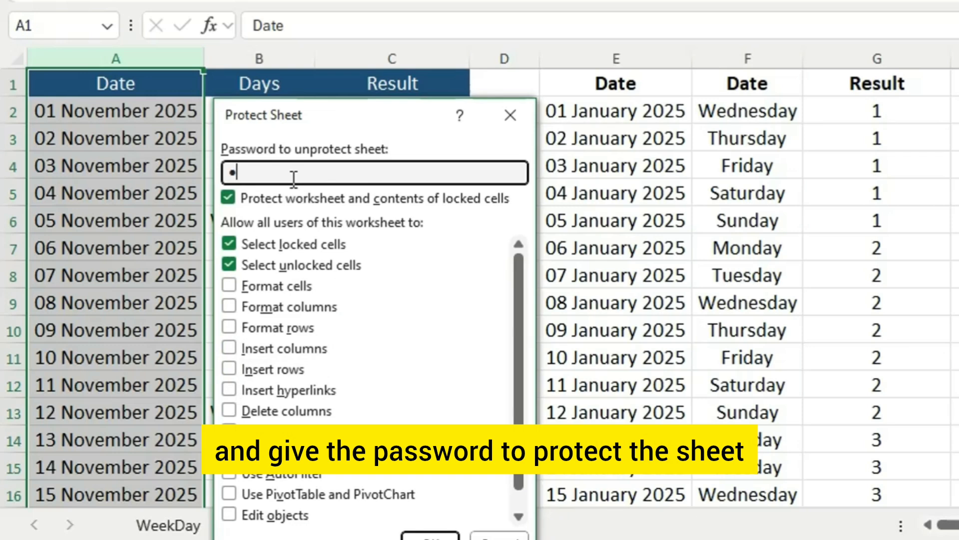
pyautogui.write('1234')
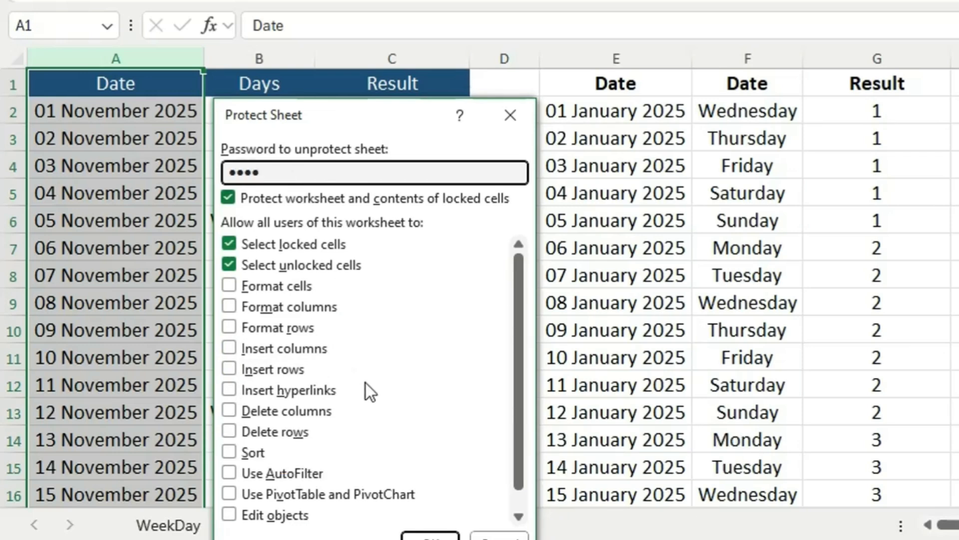
pyautogui.click(431, 536)
pyautogui.write('1234')
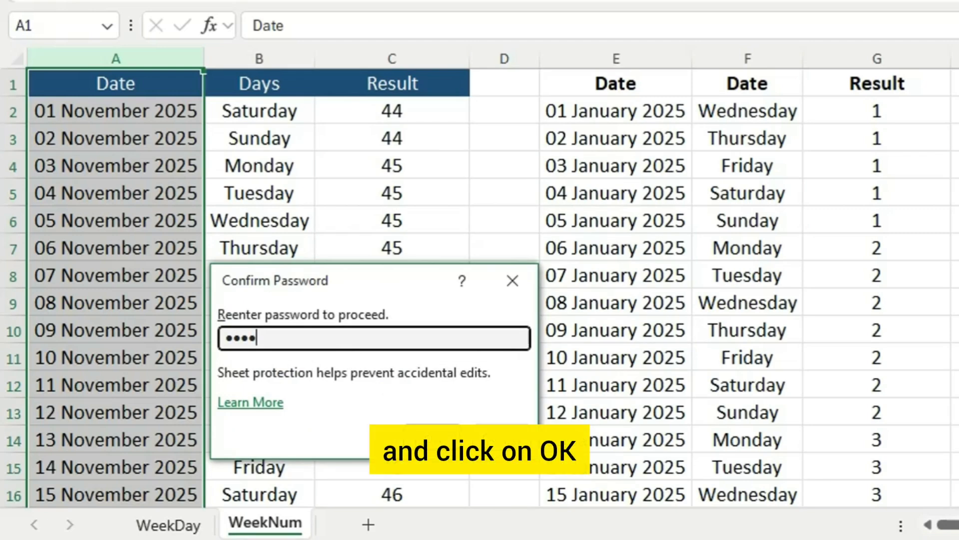
pyautogui.press('Return')
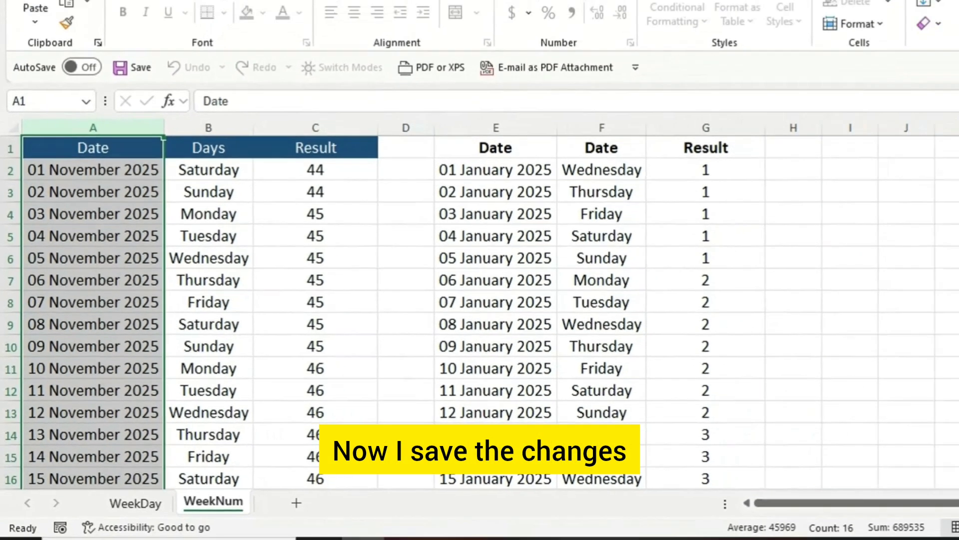
pyautogui.click(943, 16)
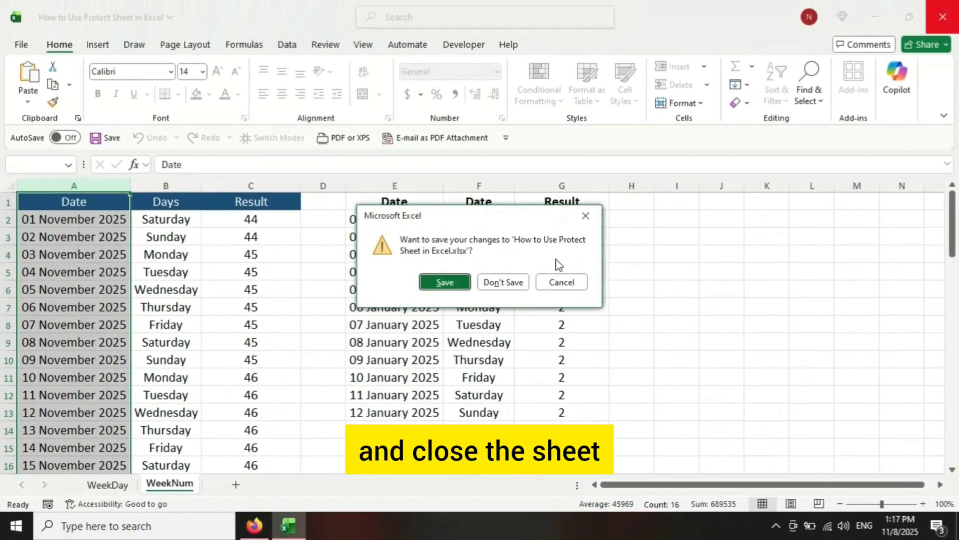
pyautogui.click(446, 282)
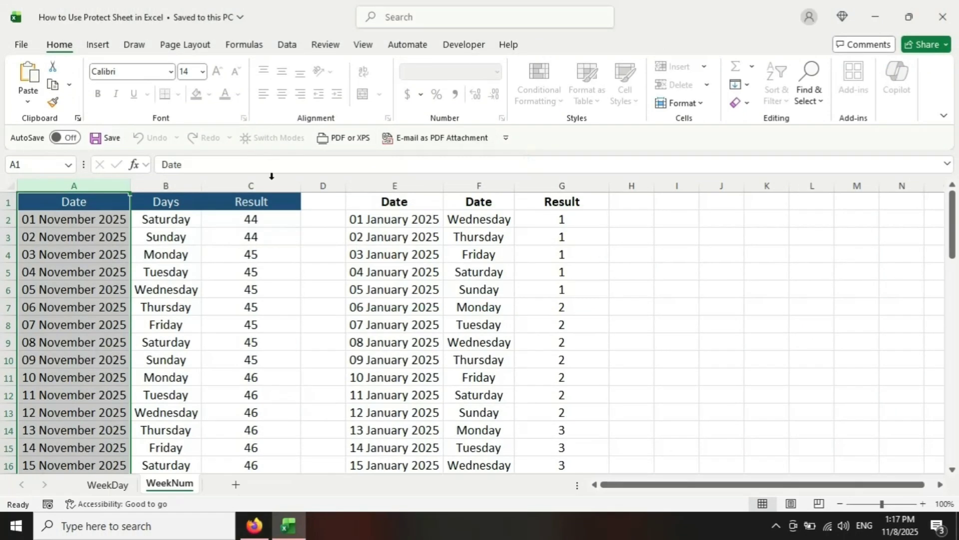
# Step: Try to edit cell C3 in the Result column and cell B5 in the Days column of the protected sheet
pyautogui.click(252, 238)
pyautogui.doubleClick(252, 237)
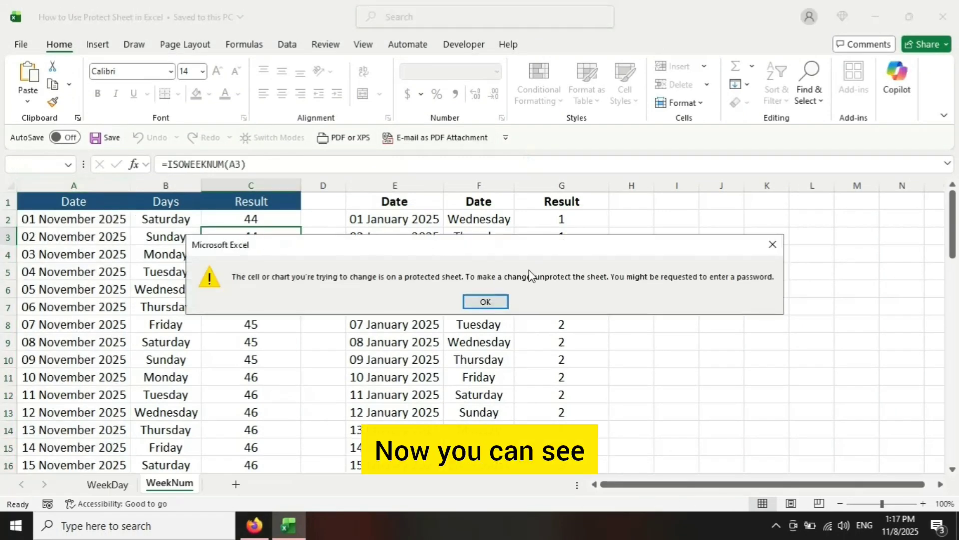
pyautogui.click(483, 301)
pyautogui.click(188, 264)
pyautogui.doubleClick(188, 265)
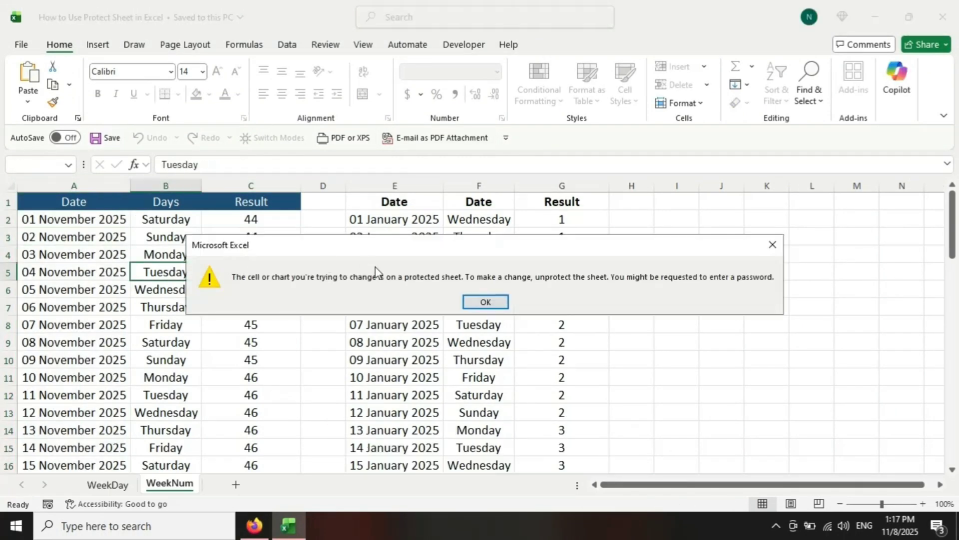
pyautogui.click(484, 302)
# Step: Try to edit cells E6, F6 and G6 in the January table of the protected sheet
pyautogui.doubleClick(365, 294)
pyautogui.click(484, 302)
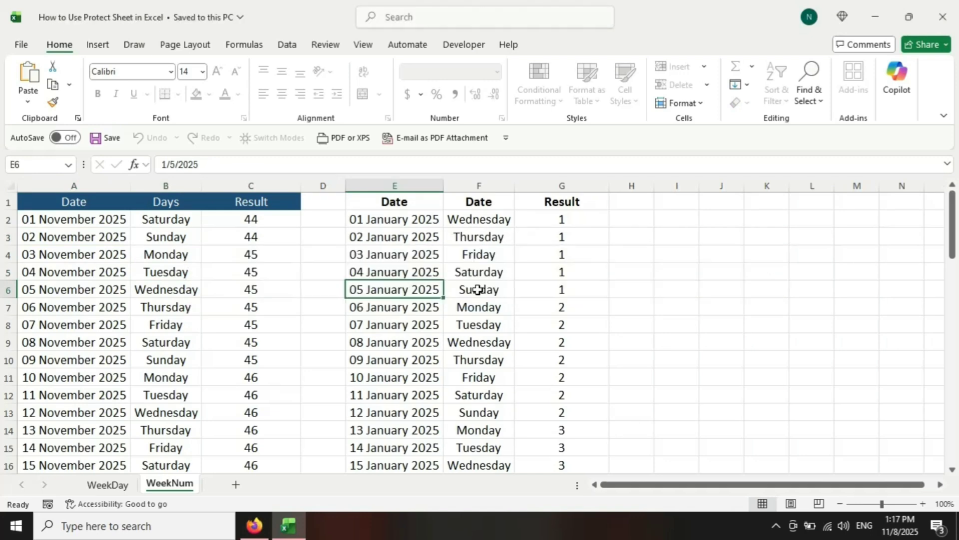
pyautogui.doubleClick(478, 288)
pyautogui.click(485, 303)
pyautogui.doubleClick(562, 289)
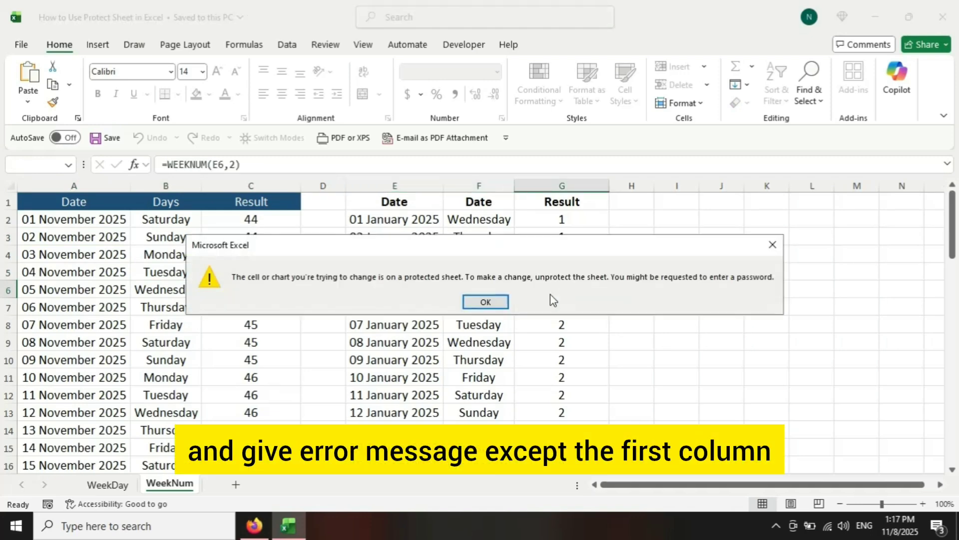
pyautogui.click(484, 302)
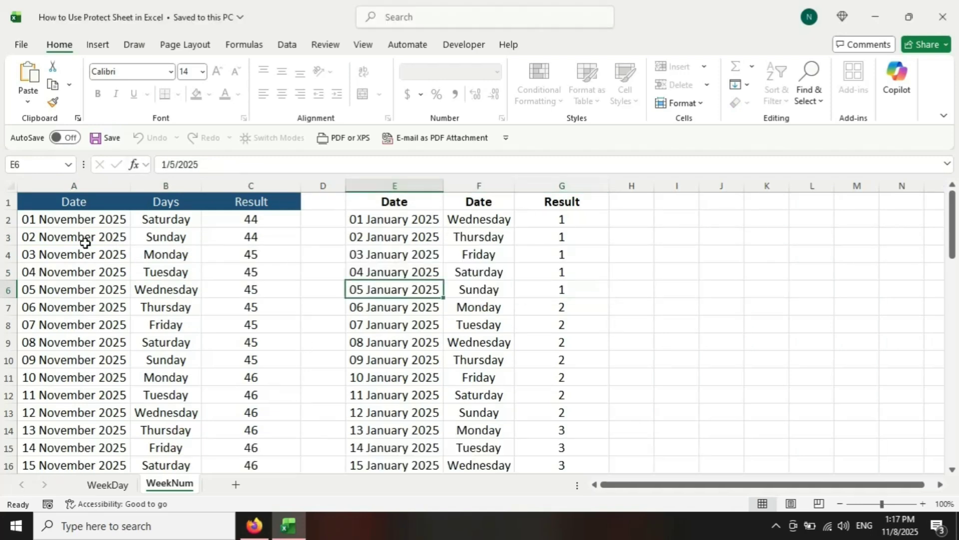
# Step: Open cell A2 in the unlocked Date column for editing
pyautogui.click(90, 220)
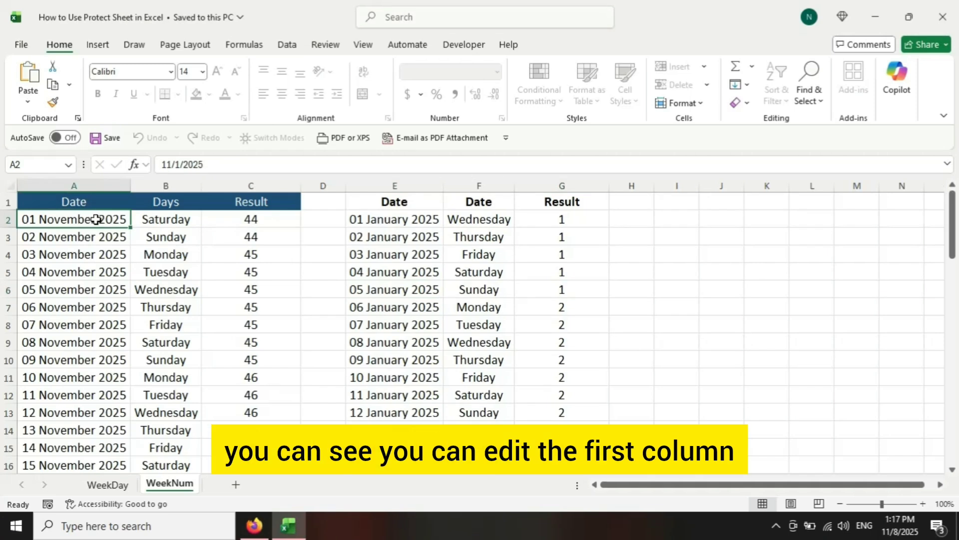
pyautogui.doubleClick(96, 220)
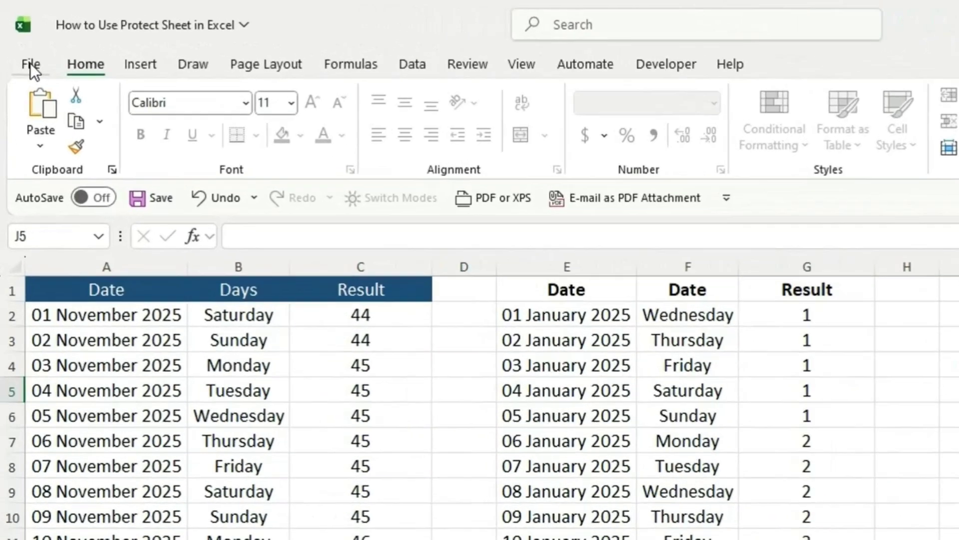
# Step: Encrypt the workbook by entering and confirming an opening password, and save the workbook
pyautogui.click(21, 44)
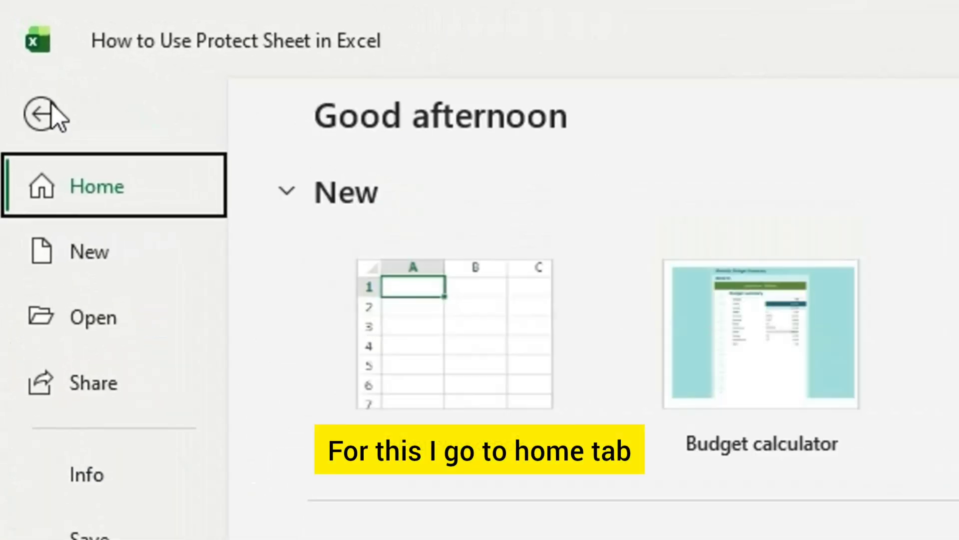
pyautogui.click(85, 472)
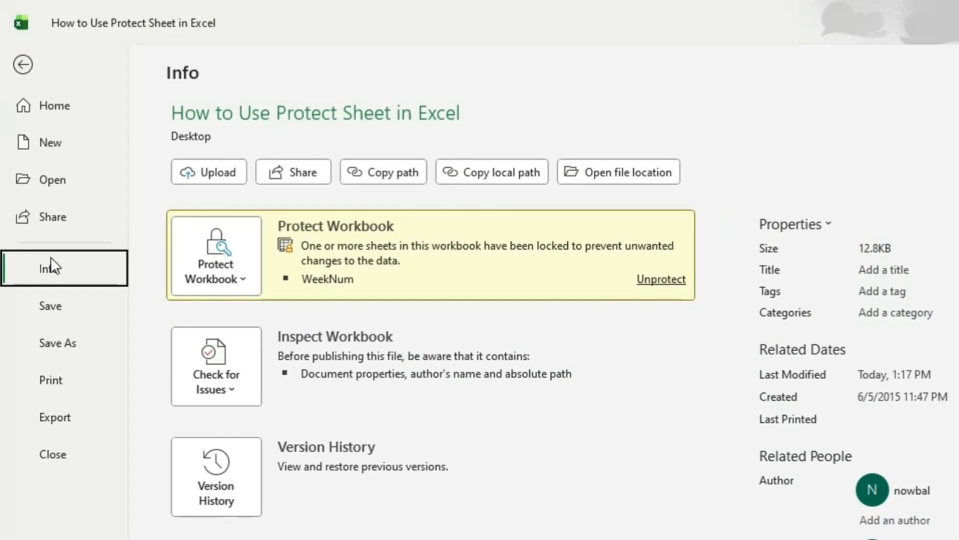
pyautogui.click(243, 283)
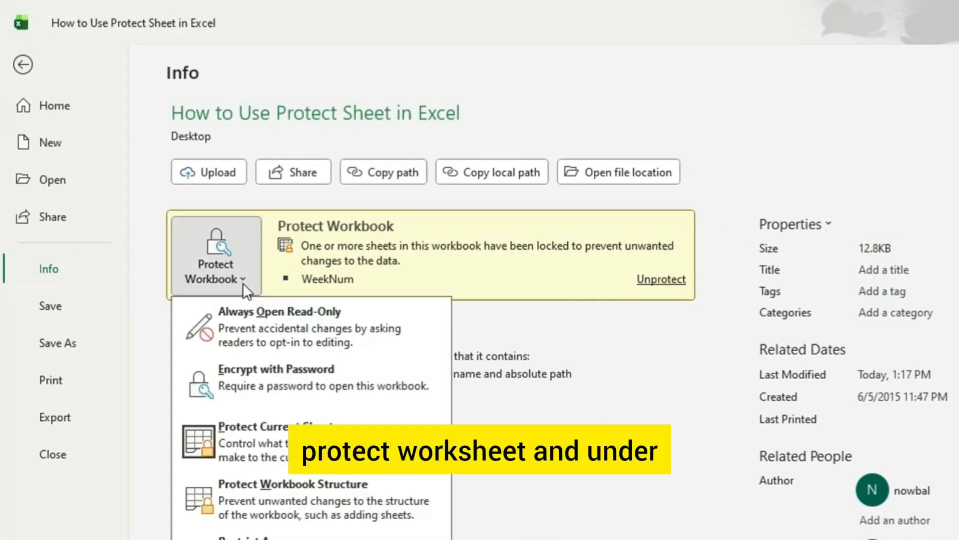
pyautogui.click(270, 384)
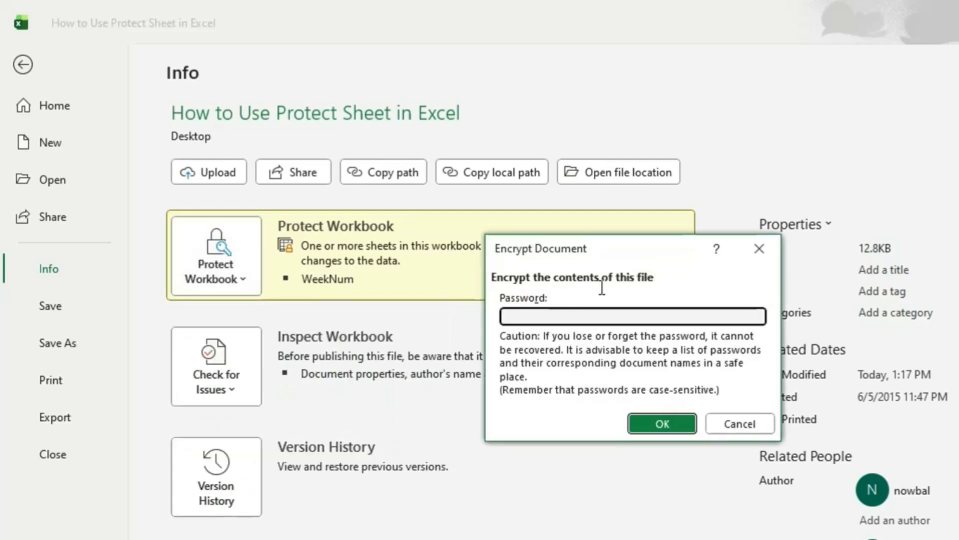
pyautogui.write('1234')
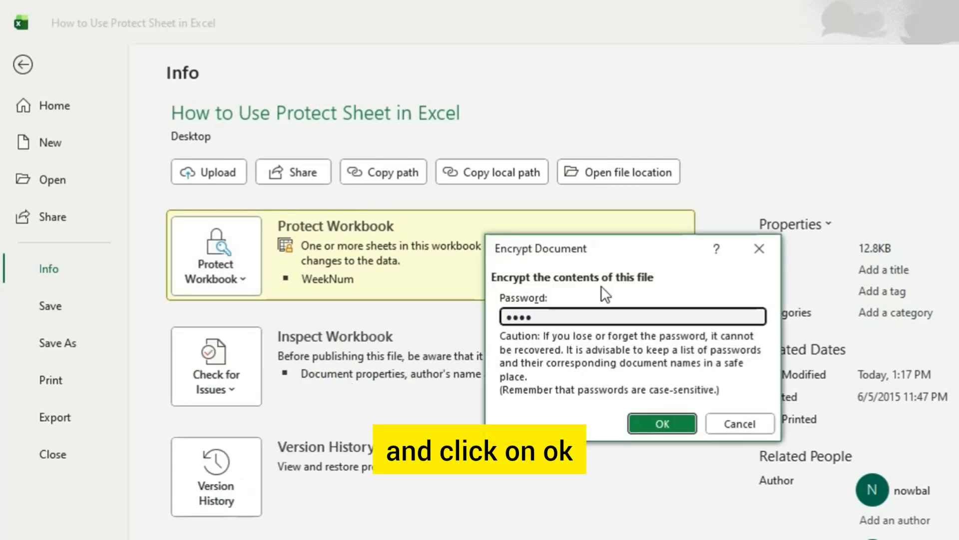
pyautogui.click(663, 423)
pyautogui.write('1')
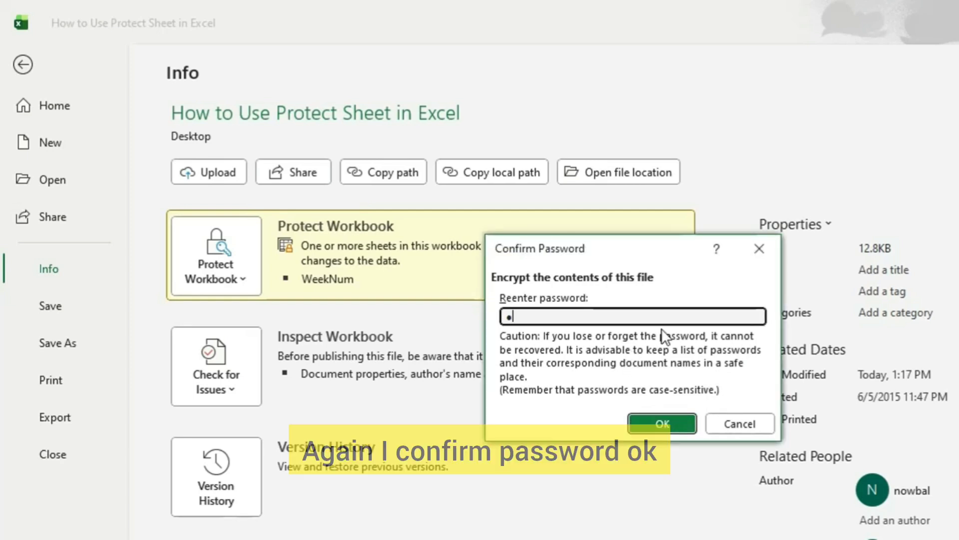
pyautogui.write('23')
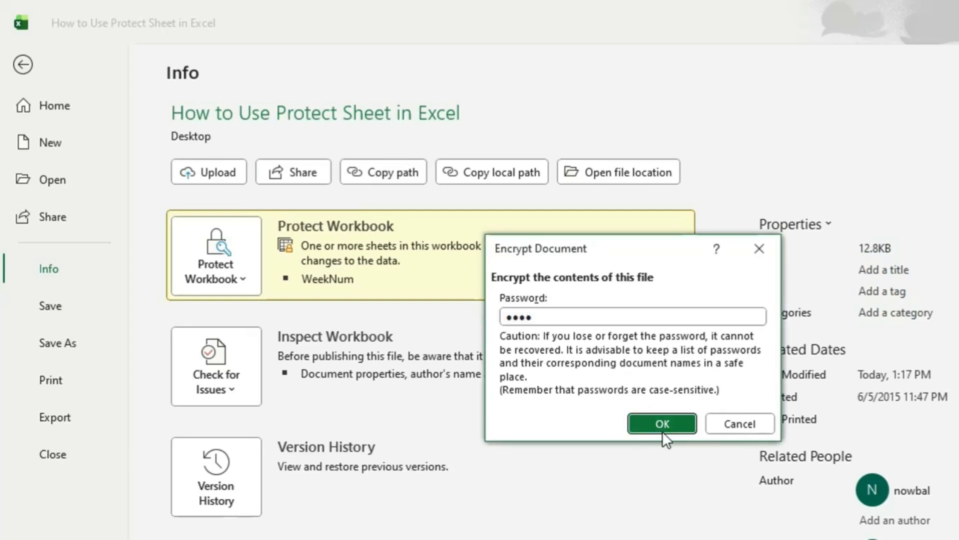
pyautogui.click(662, 430)
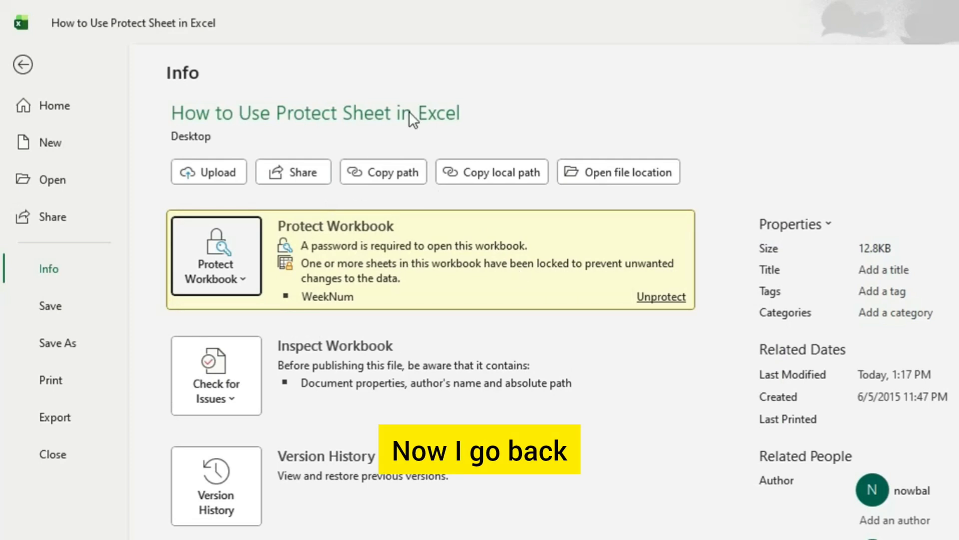
pyautogui.click(24, 66)
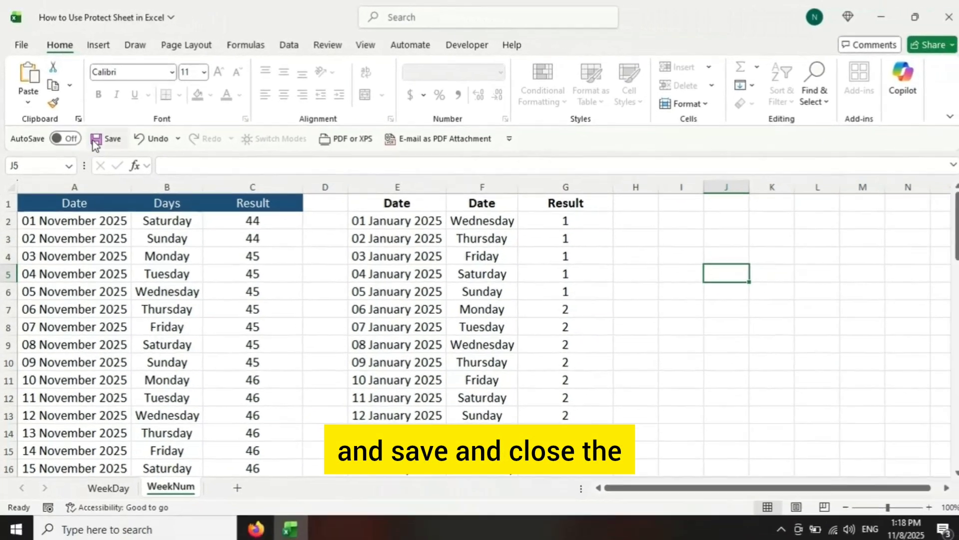
pyautogui.click(128, 166)
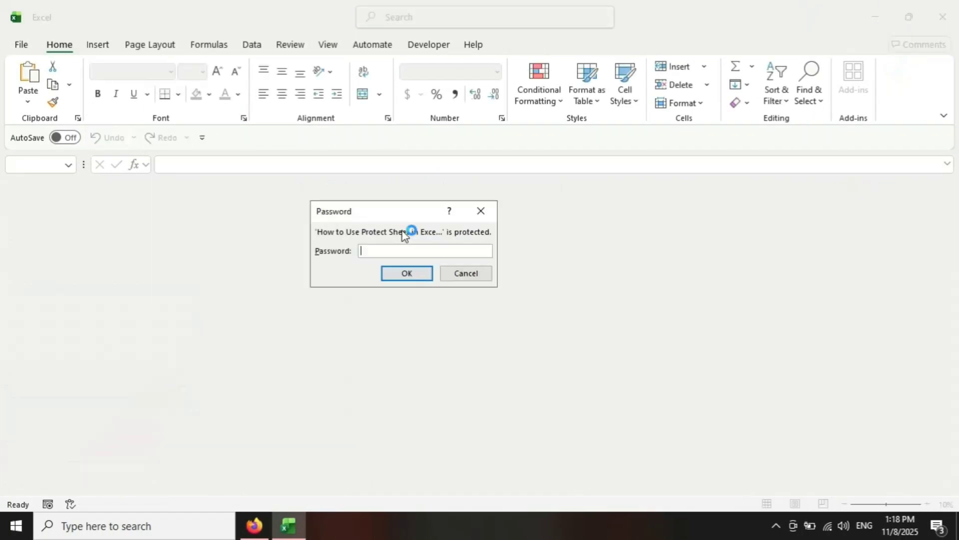
# Step: Try to open the encrypted workbook by entering a wrong password in the Password field
pyautogui.moveTo(368, 207); pyautogui.dragTo(426, 206)
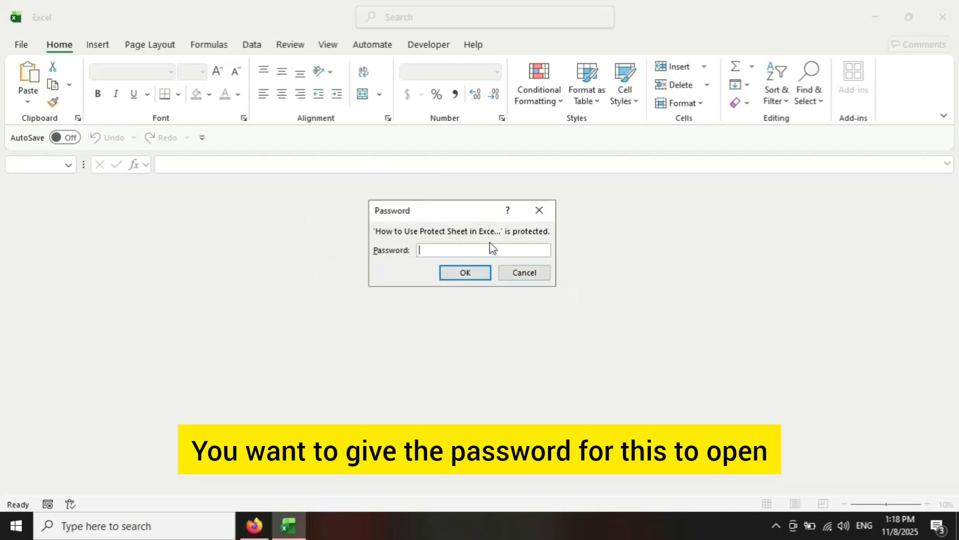
pyautogui.write('1234567')
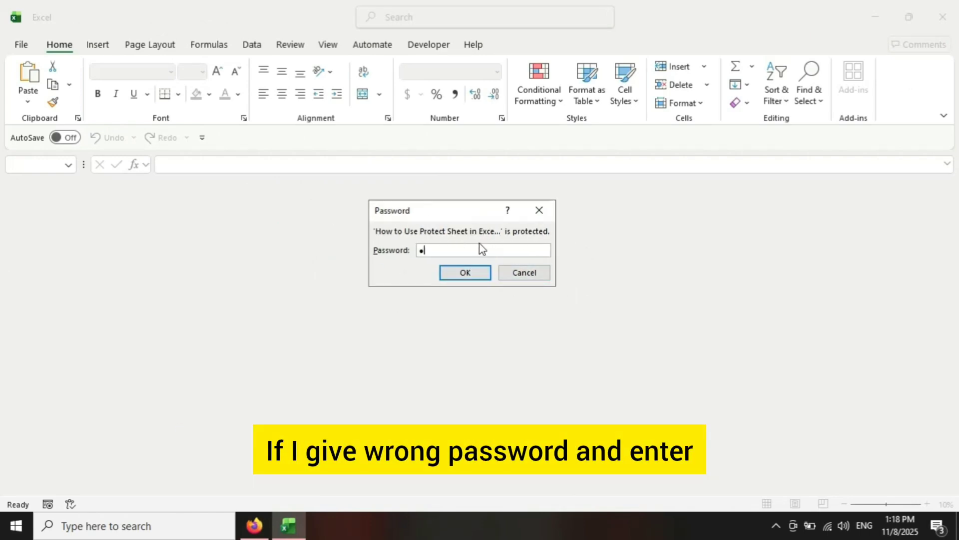
pyautogui.press('Return')
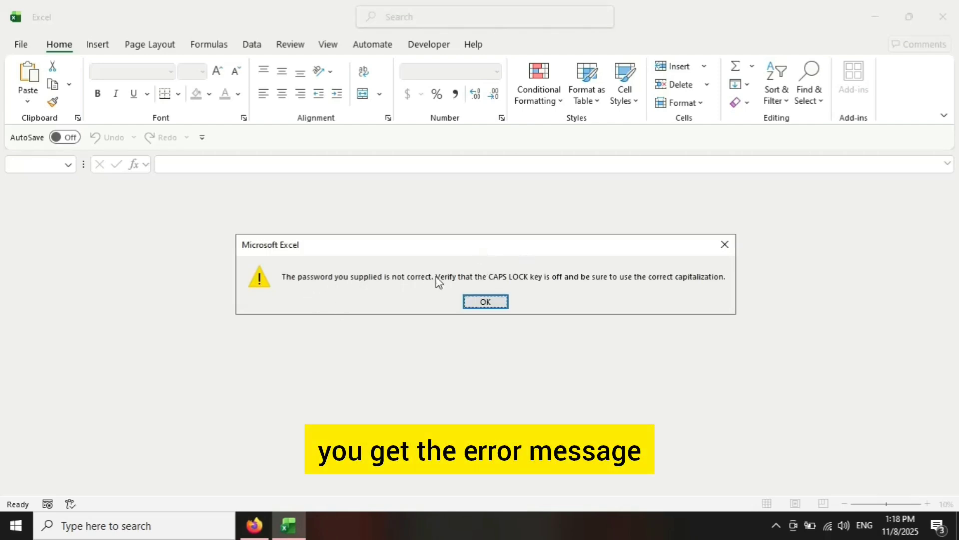
pyautogui.press('Return')
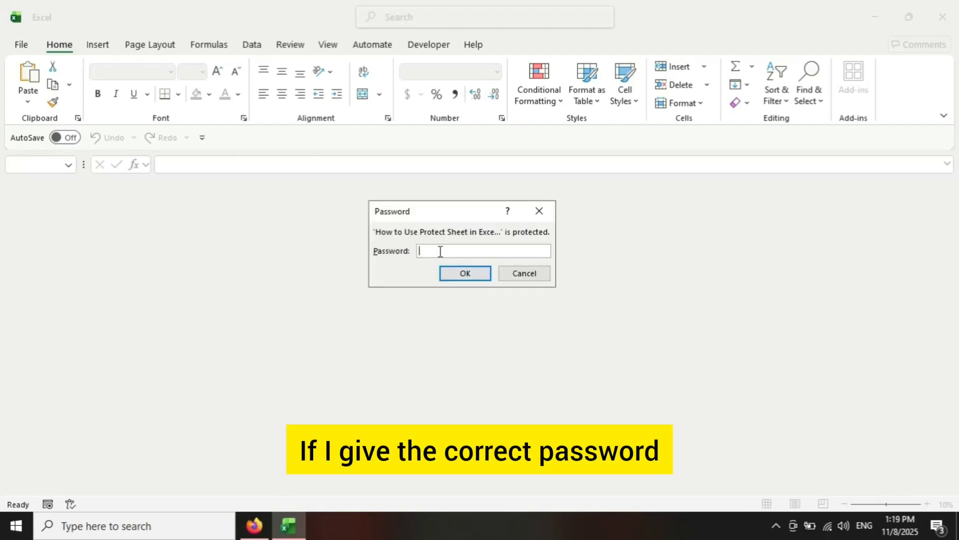
# Step: Open the encrypted workbook by entering its correct password in the Password field
pyautogui.write('123')
pyautogui.press('Return')
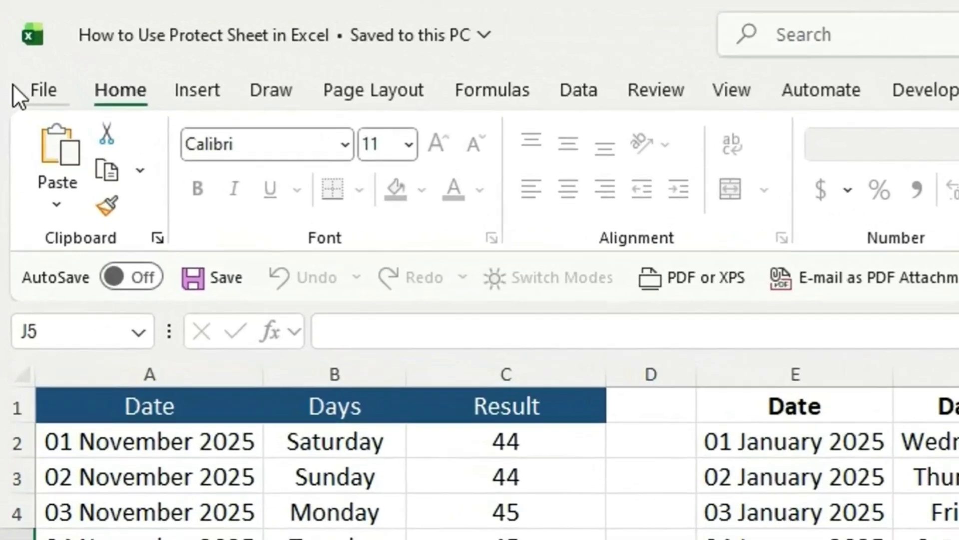
# Step: Remove the workbook's encryption by clearing the Password field of Encrypt with Password, and save the workbook
pyautogui.click(11, 45)
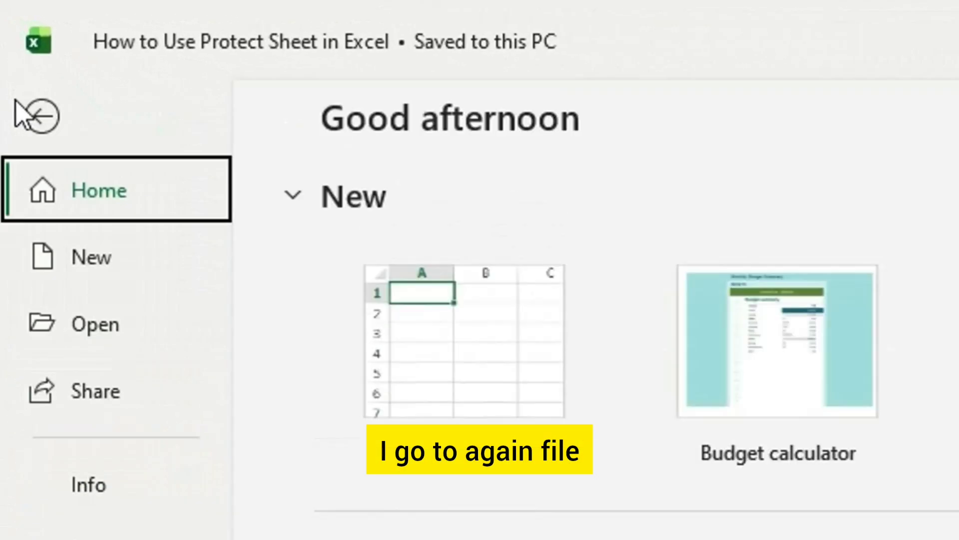
pyautogui.click(97, 492)
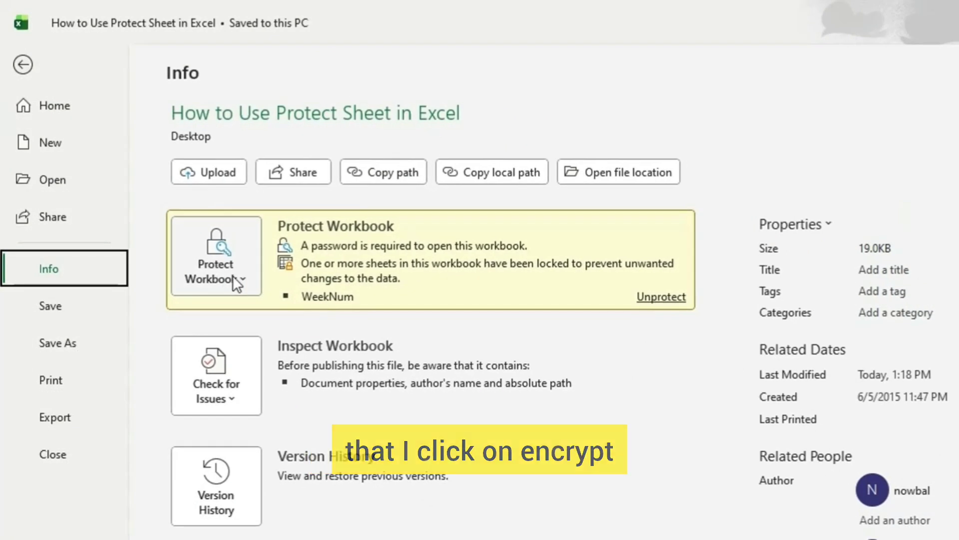
pyautogui.click(235, 275)
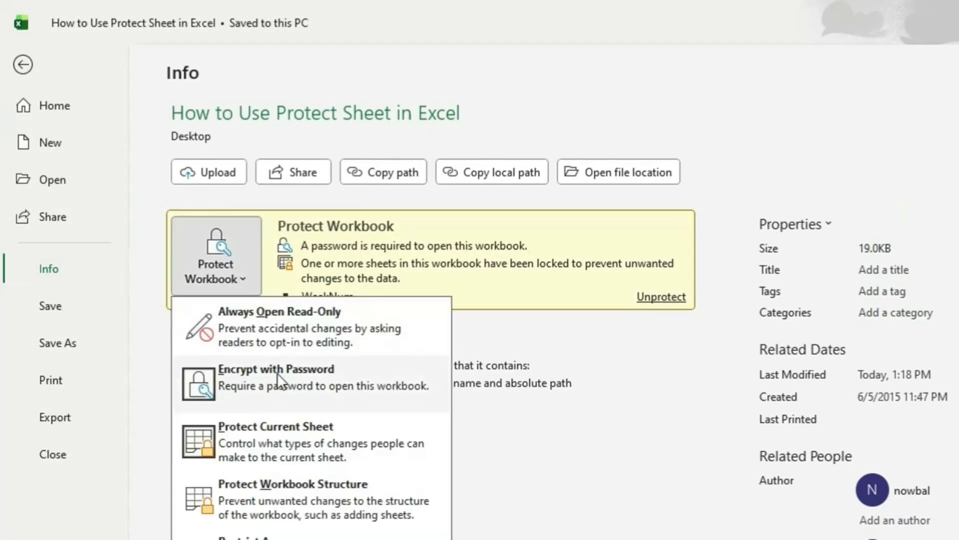
pyautogui.click(289, 379)
pyautogui.write('pass')
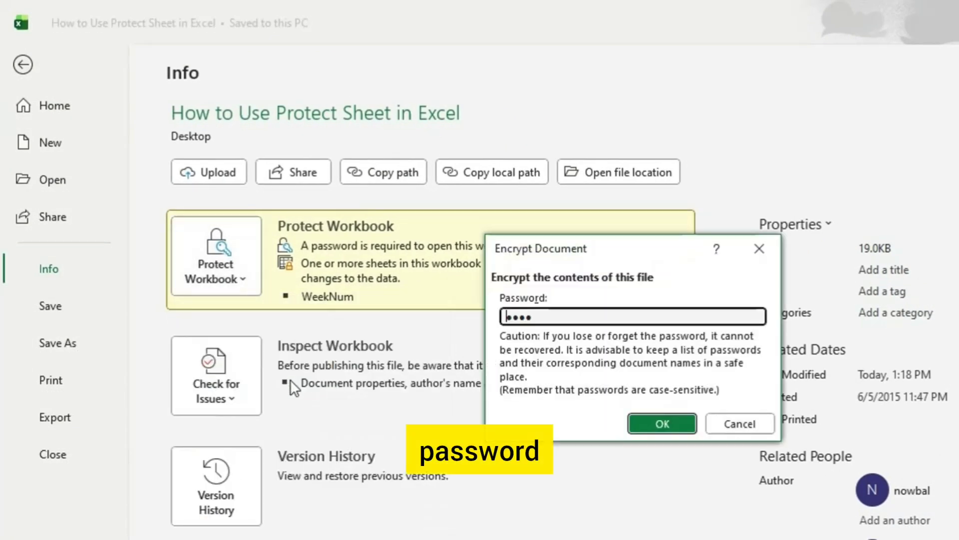
pyautogui.moveTo(539, 318); pyautogui.dragTo(491, 318)
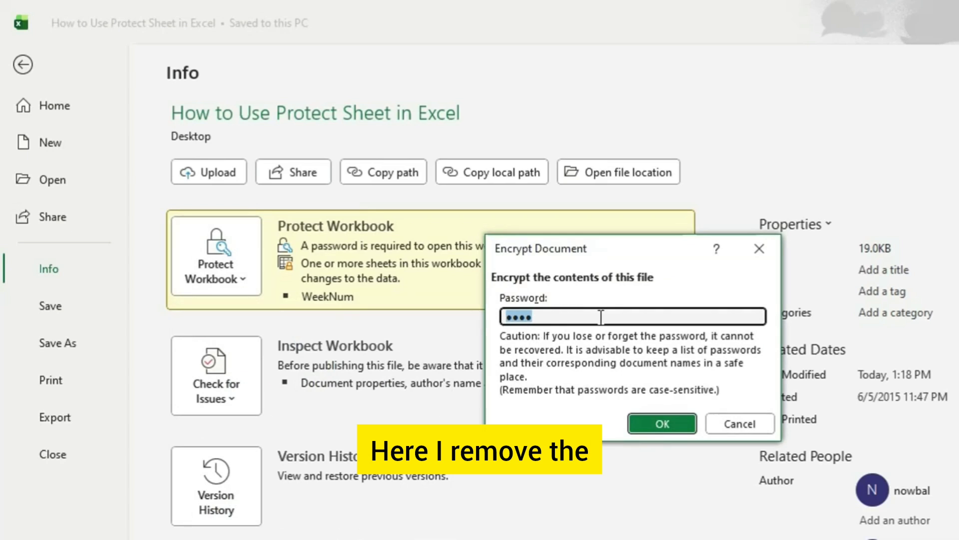
pyautogui.press('BackSpace')
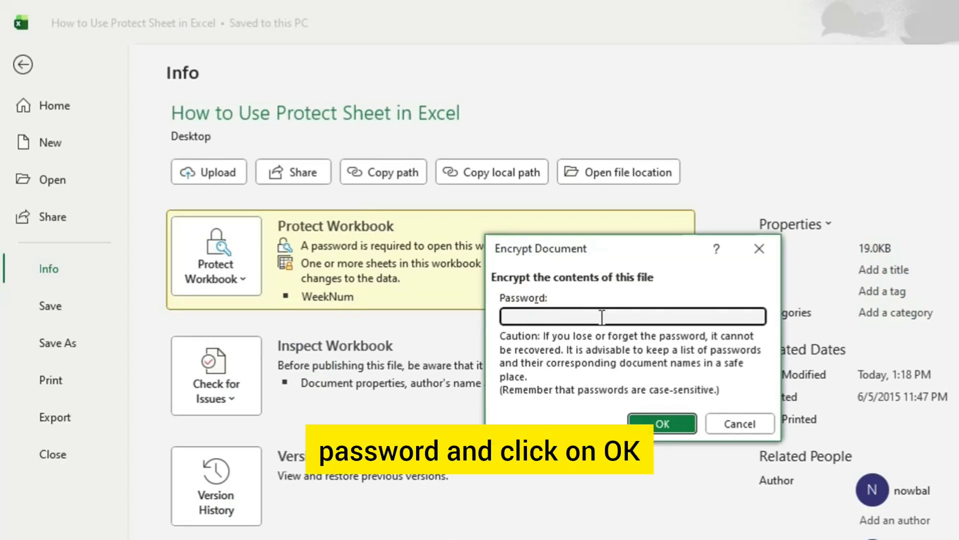
pyautogui.click(665, 424)
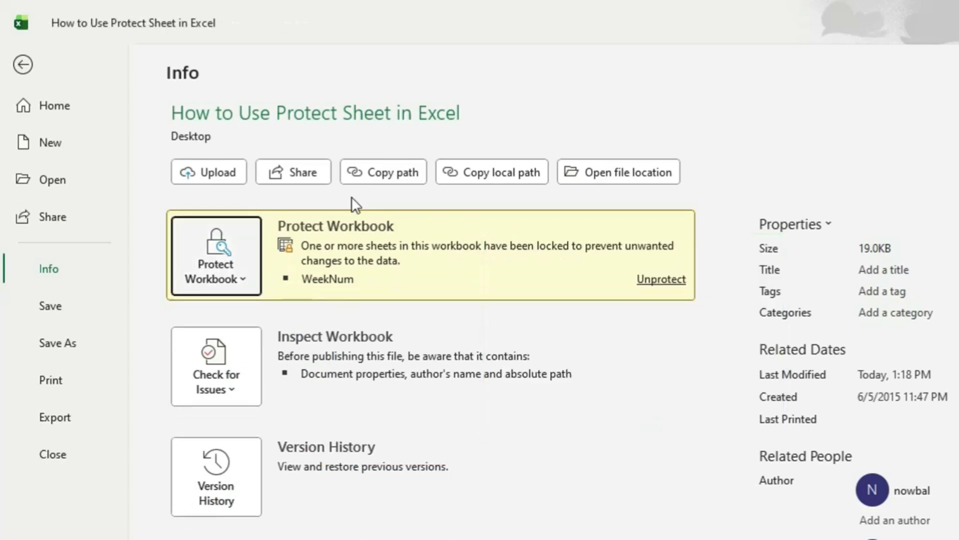
pyautogui.click(20, 63)
pyautogui.click(128, 183)
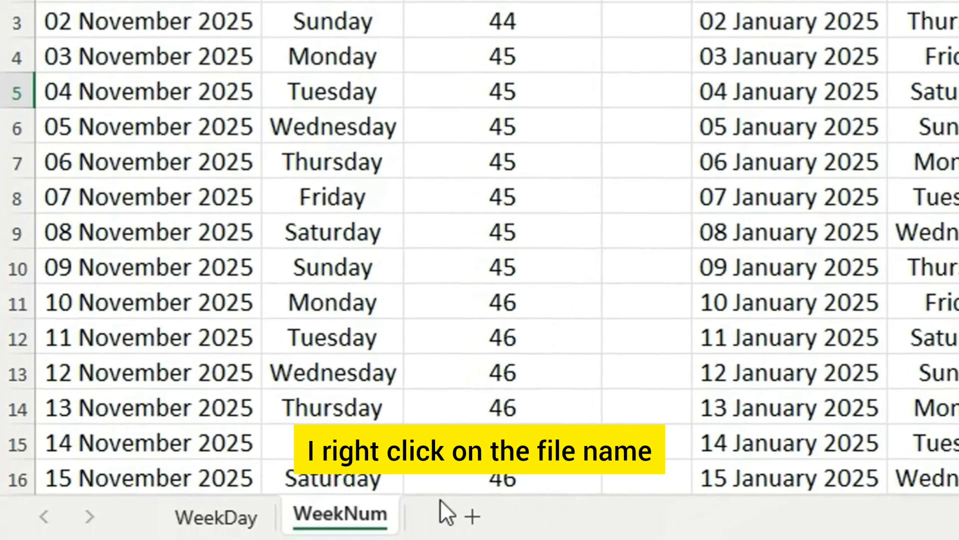
# Step: Unprotect the WeekNum sheet by entering its password in the Password field, and save the workbook
pyautogui.rightClick(350, 515)
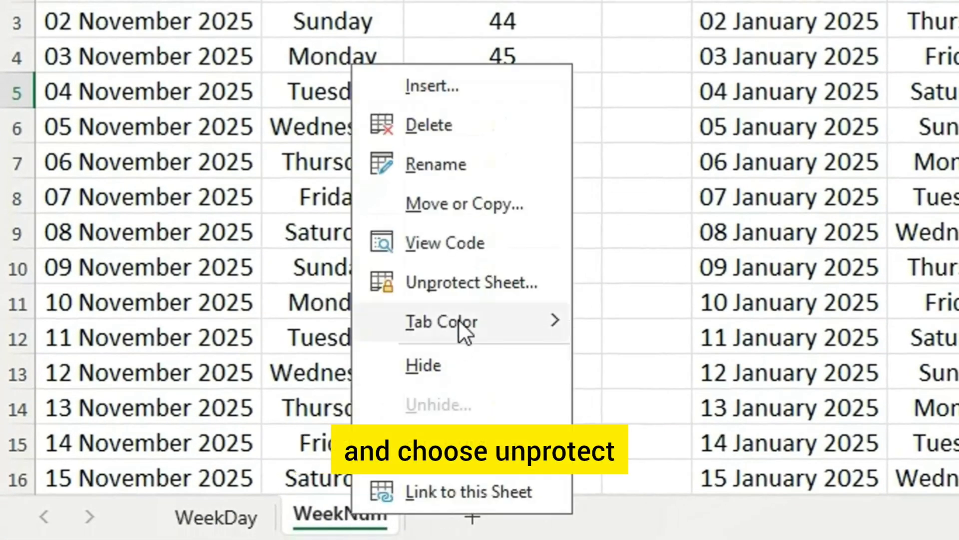
pyautogui.click(475, 270)
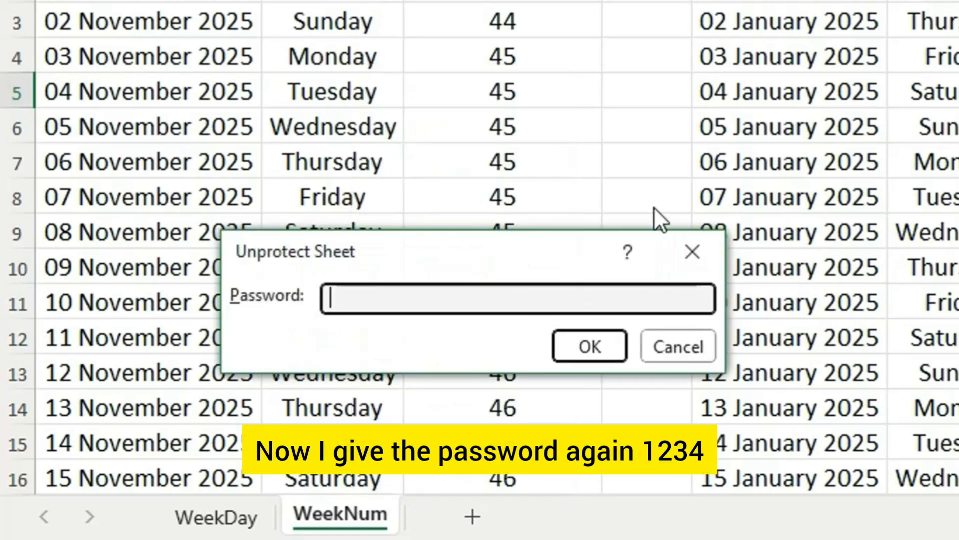
pyautogui.write('1234')
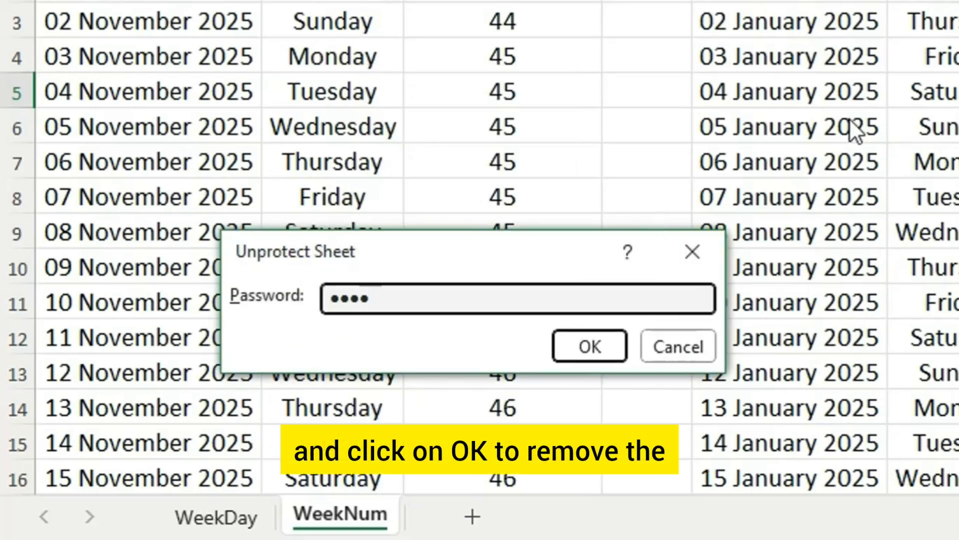
pyautogui.click(584, 346)
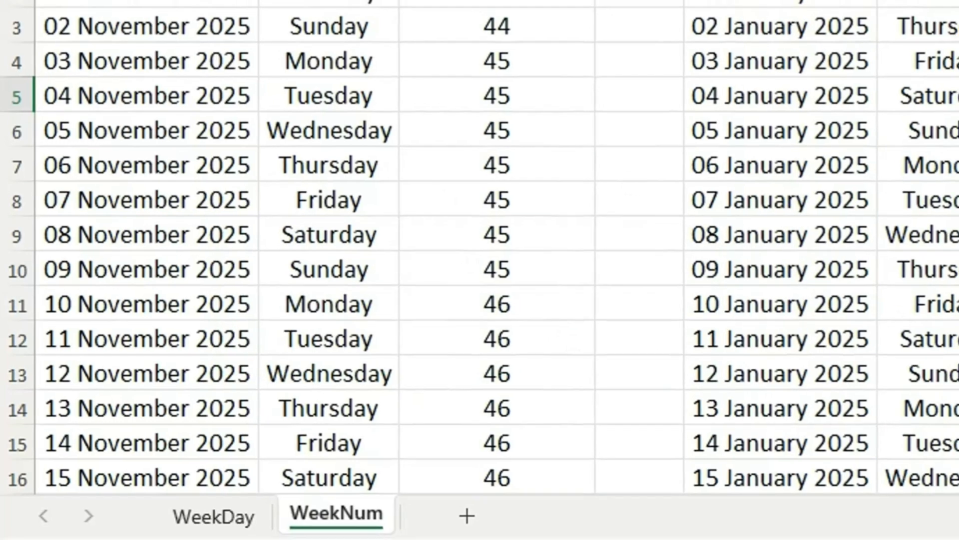
pyautogui.click(99, 137)
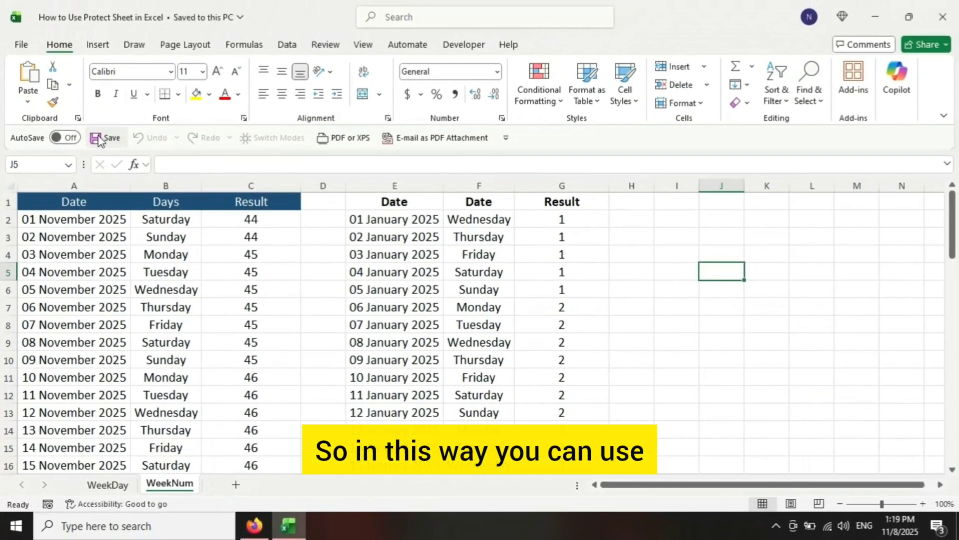
# Step: Open cells F5 and B4 for editing to test the unprotected sheet, leaving their contents as they are
pyautogui.doubleClick(481, 272)
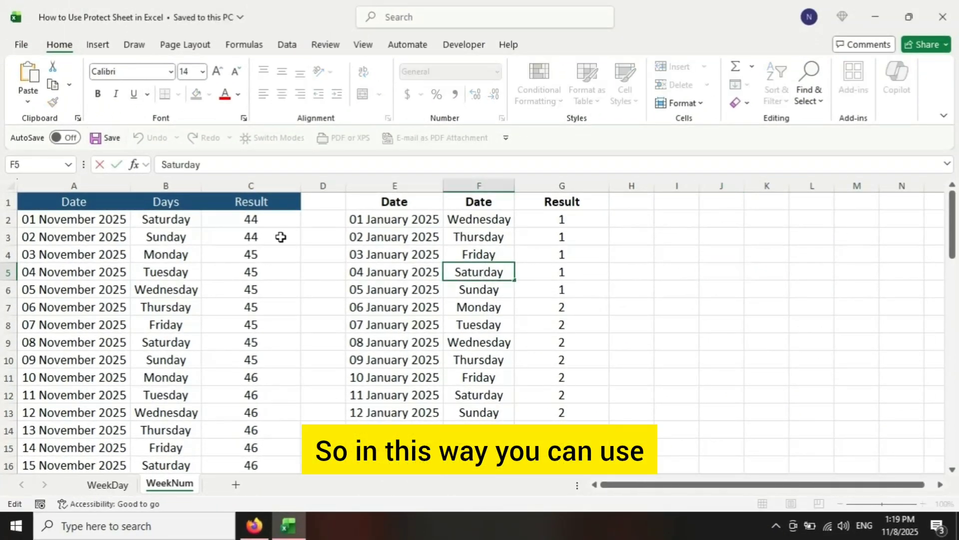
pyautogui.doubleClick(178, 255)
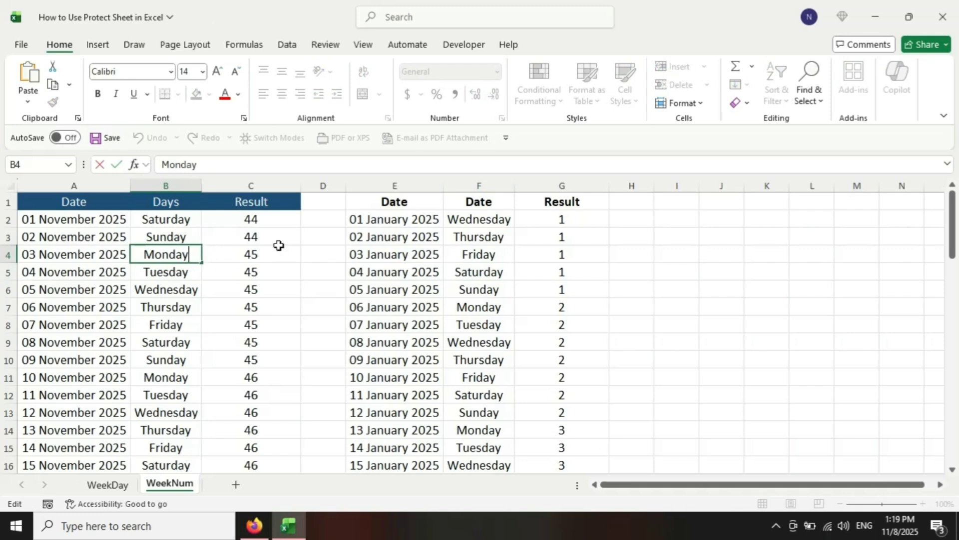
pyautogui.click(680, 322)
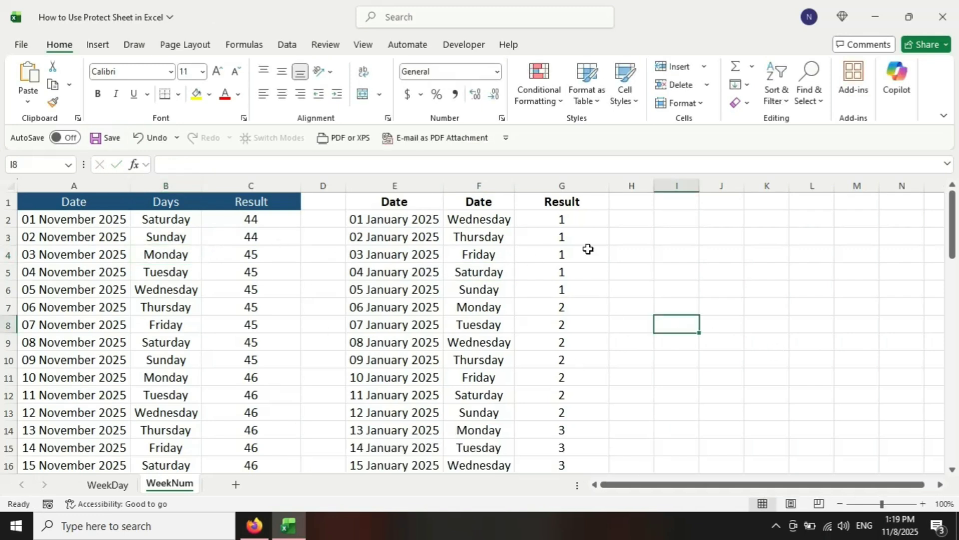